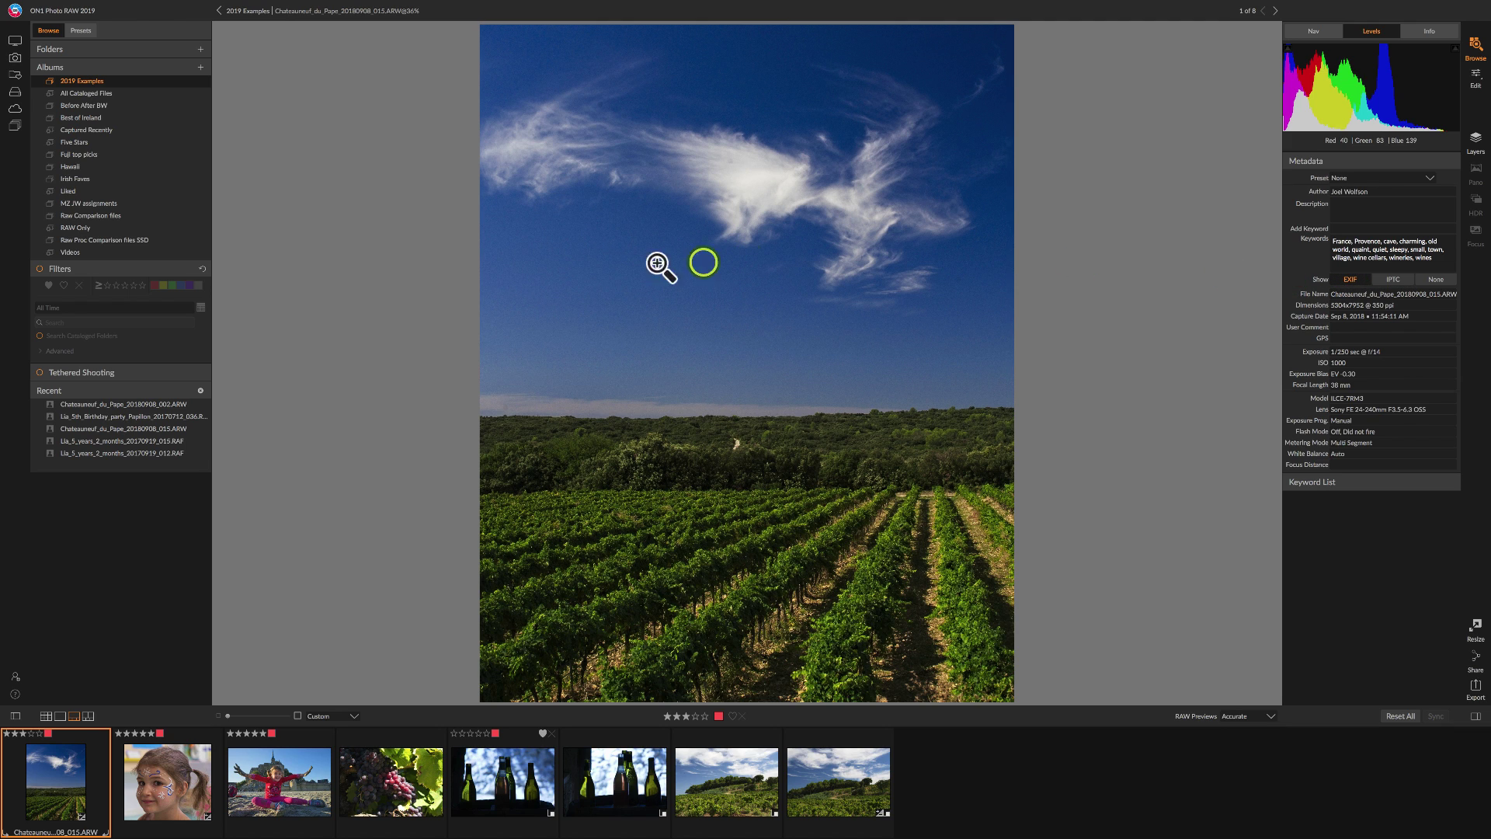
Expand the Browse panel's Folders section to show cataloged folders, local drives and cloud storage.
click(142, 50)
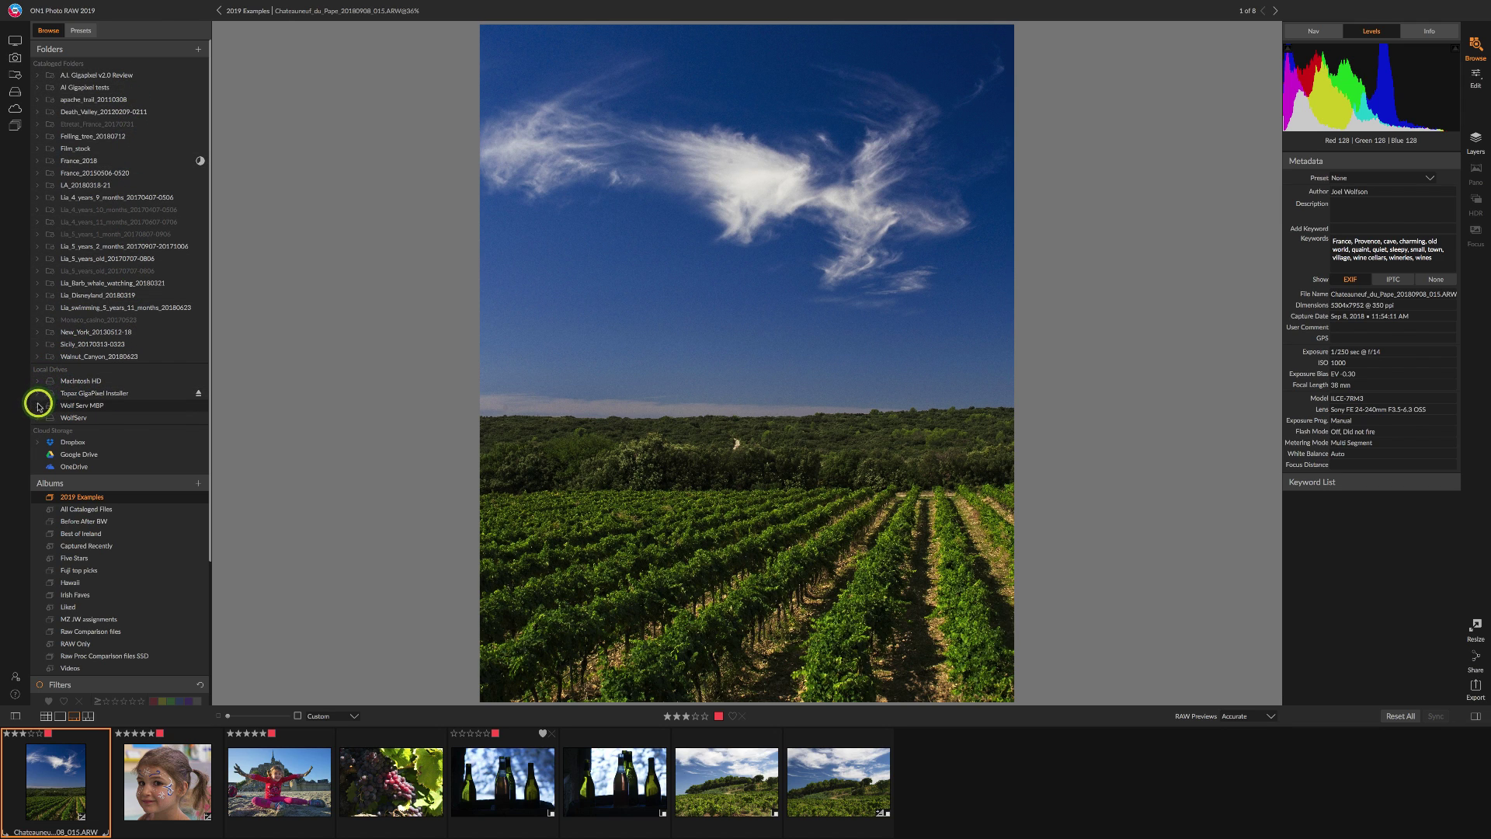
scroll(146, 536, down, 5)
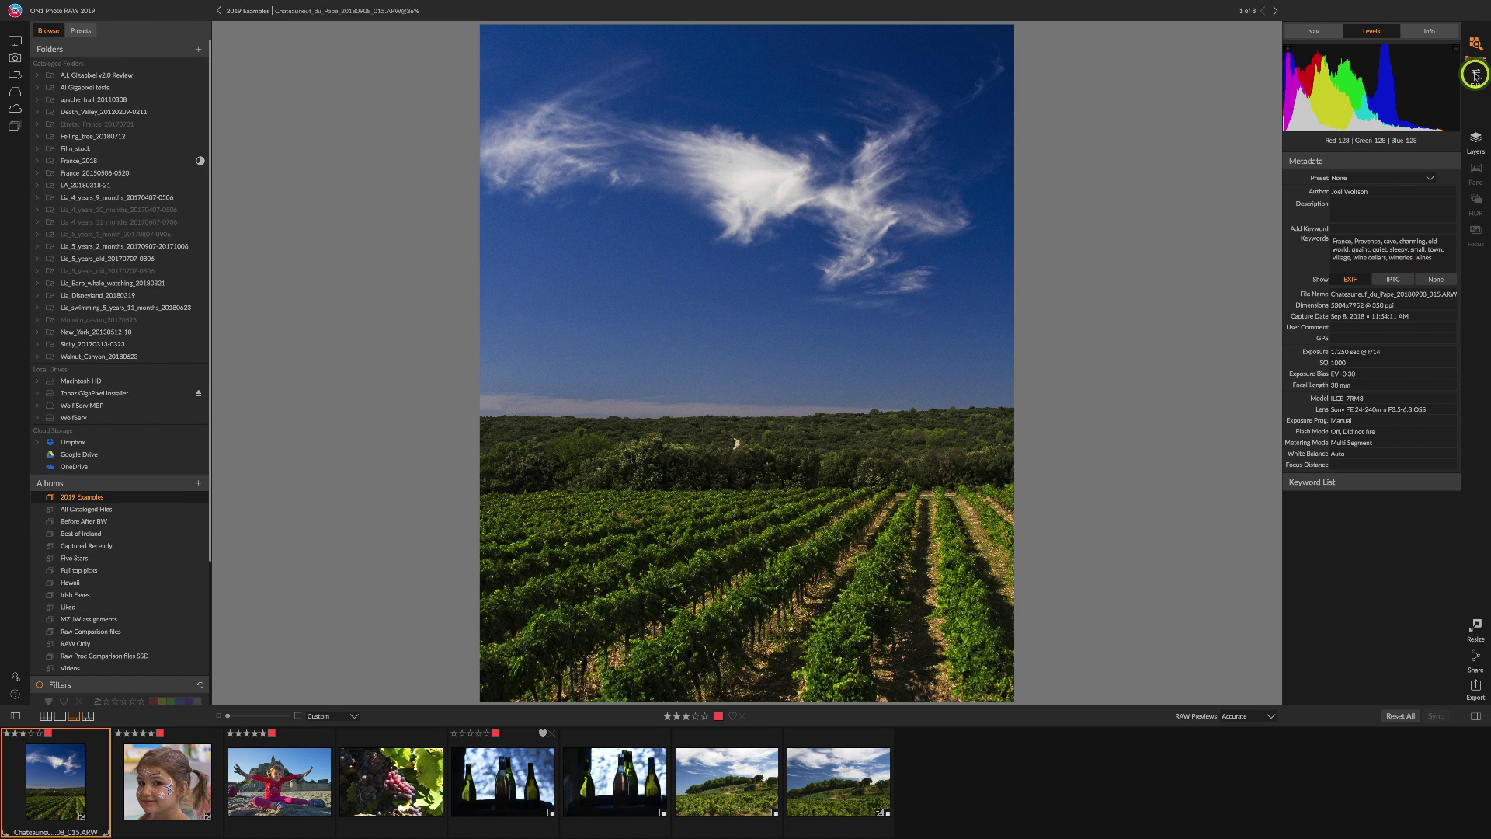
Edit the vineyard photo and show its 'overall contrast' and 'Sky + vineyard Sat' effect filters.
click(1475, 75)
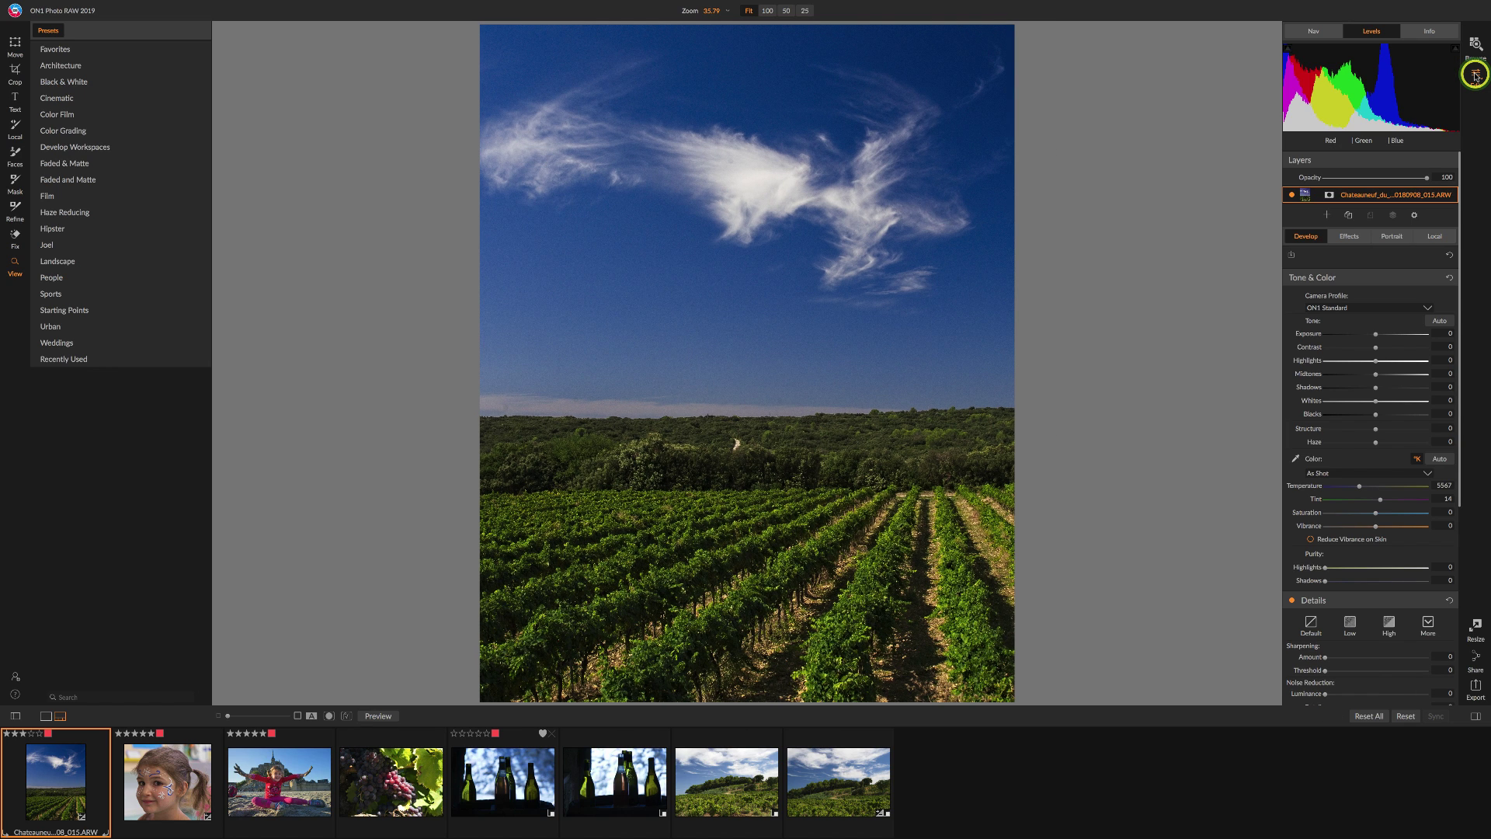
click(1310, 241)
click(1349, 237)
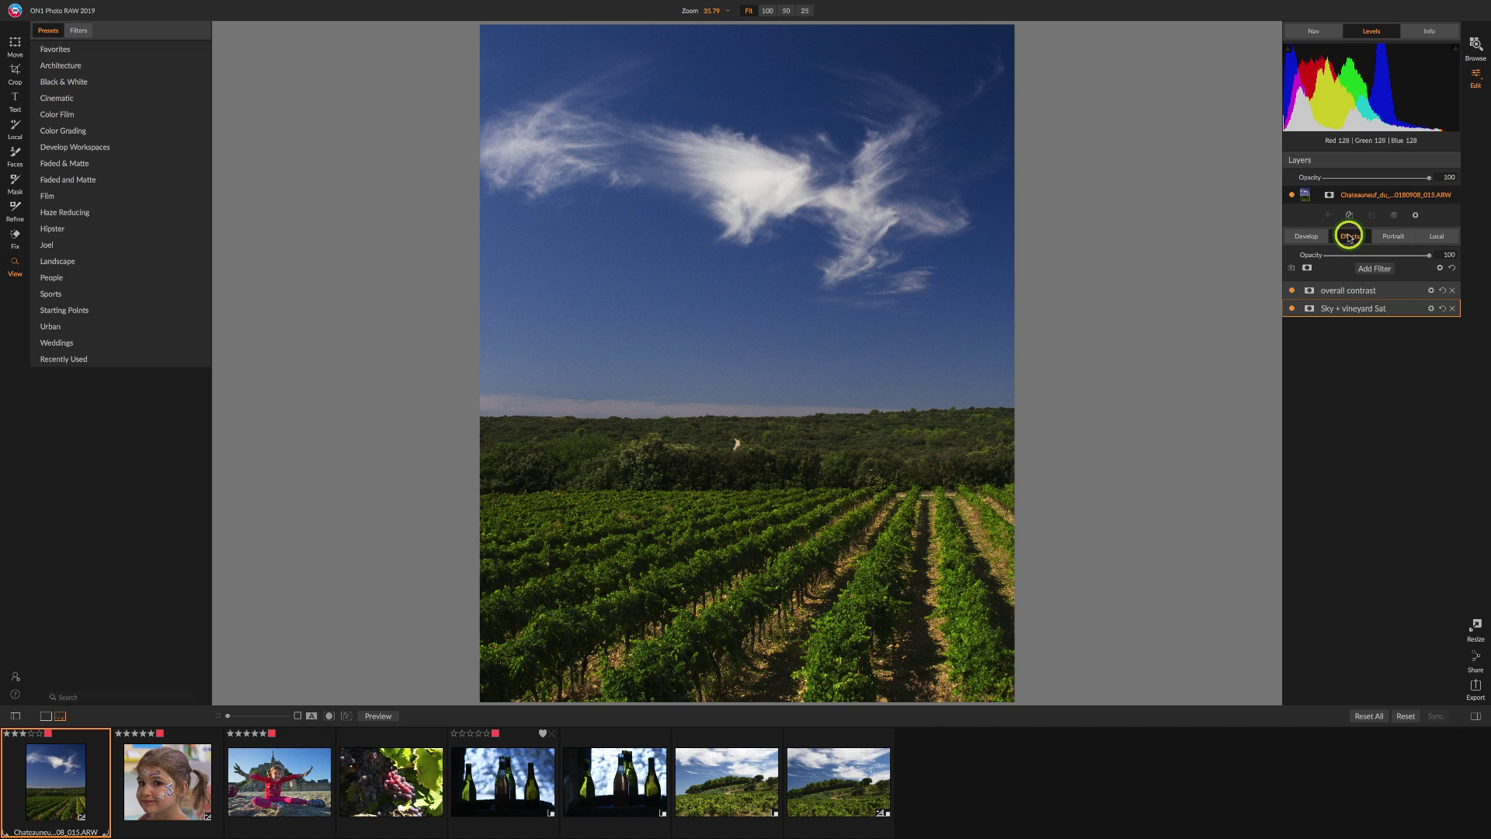
Search the Filters browser for 'contra' and add Dynamic Contrast to the vineyard photo.
click(1370, 269)
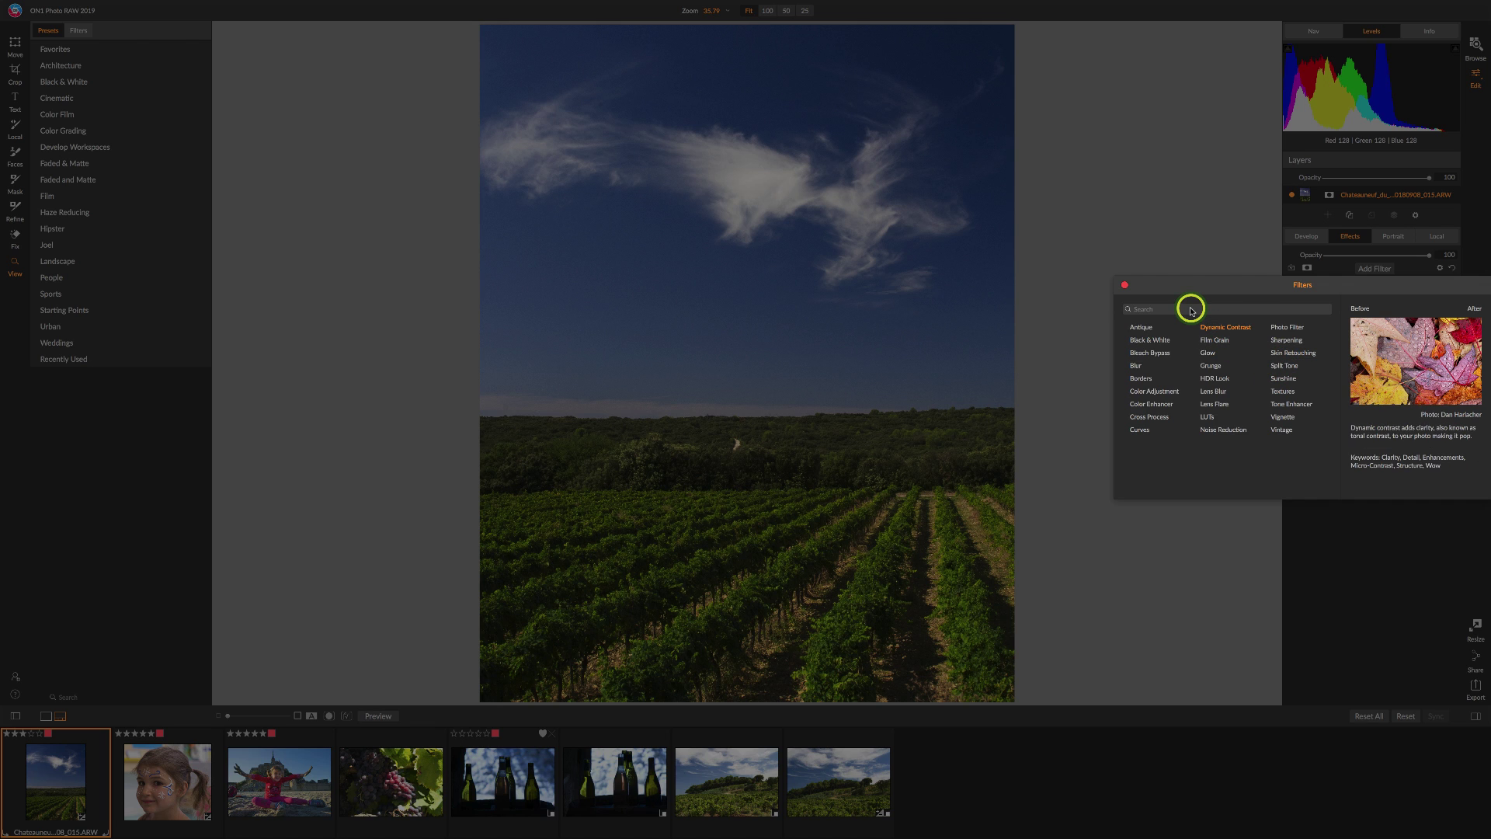
text(contrast)
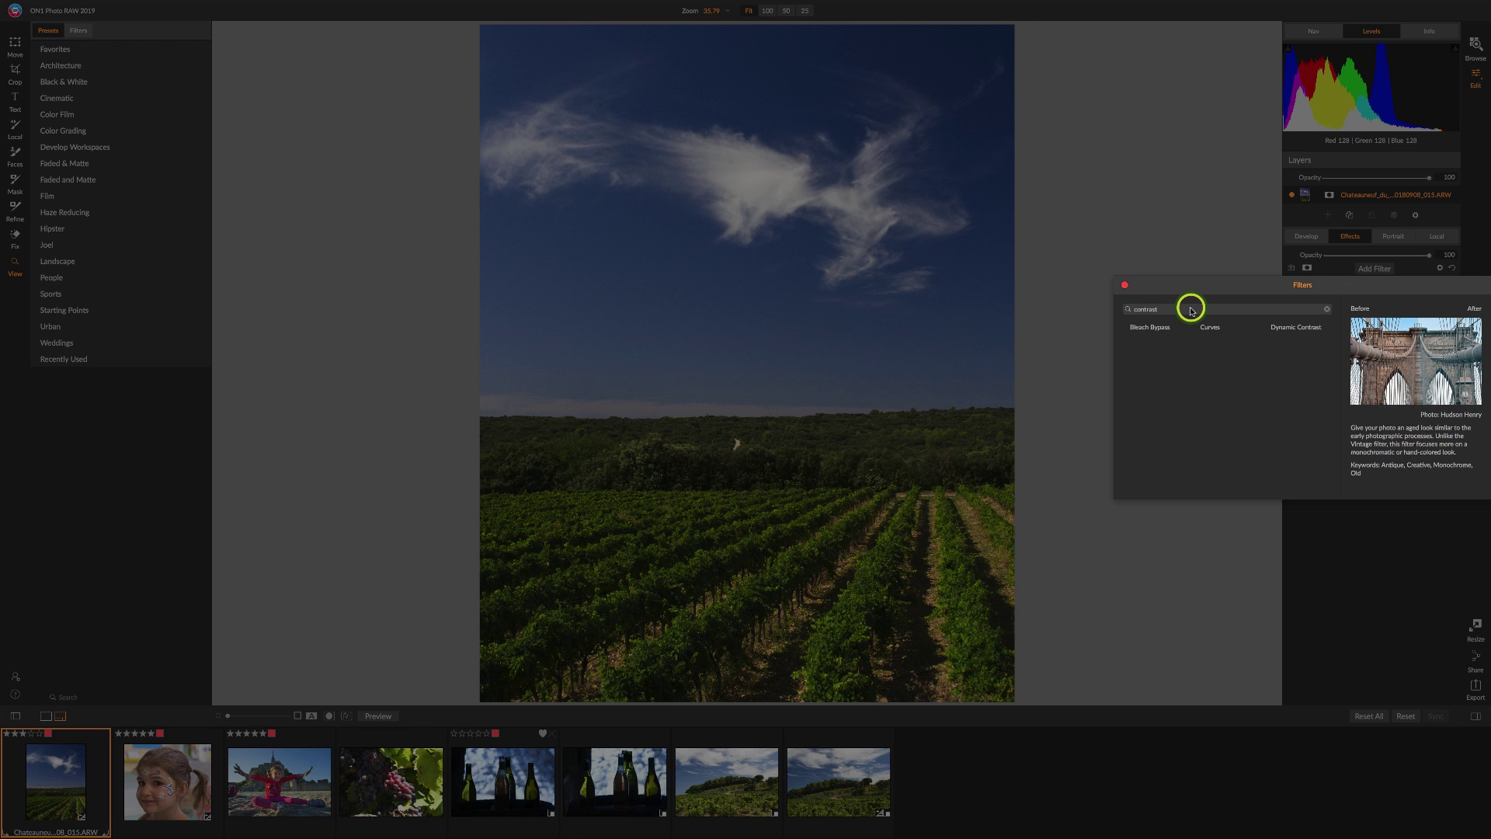
click(1299, 330)
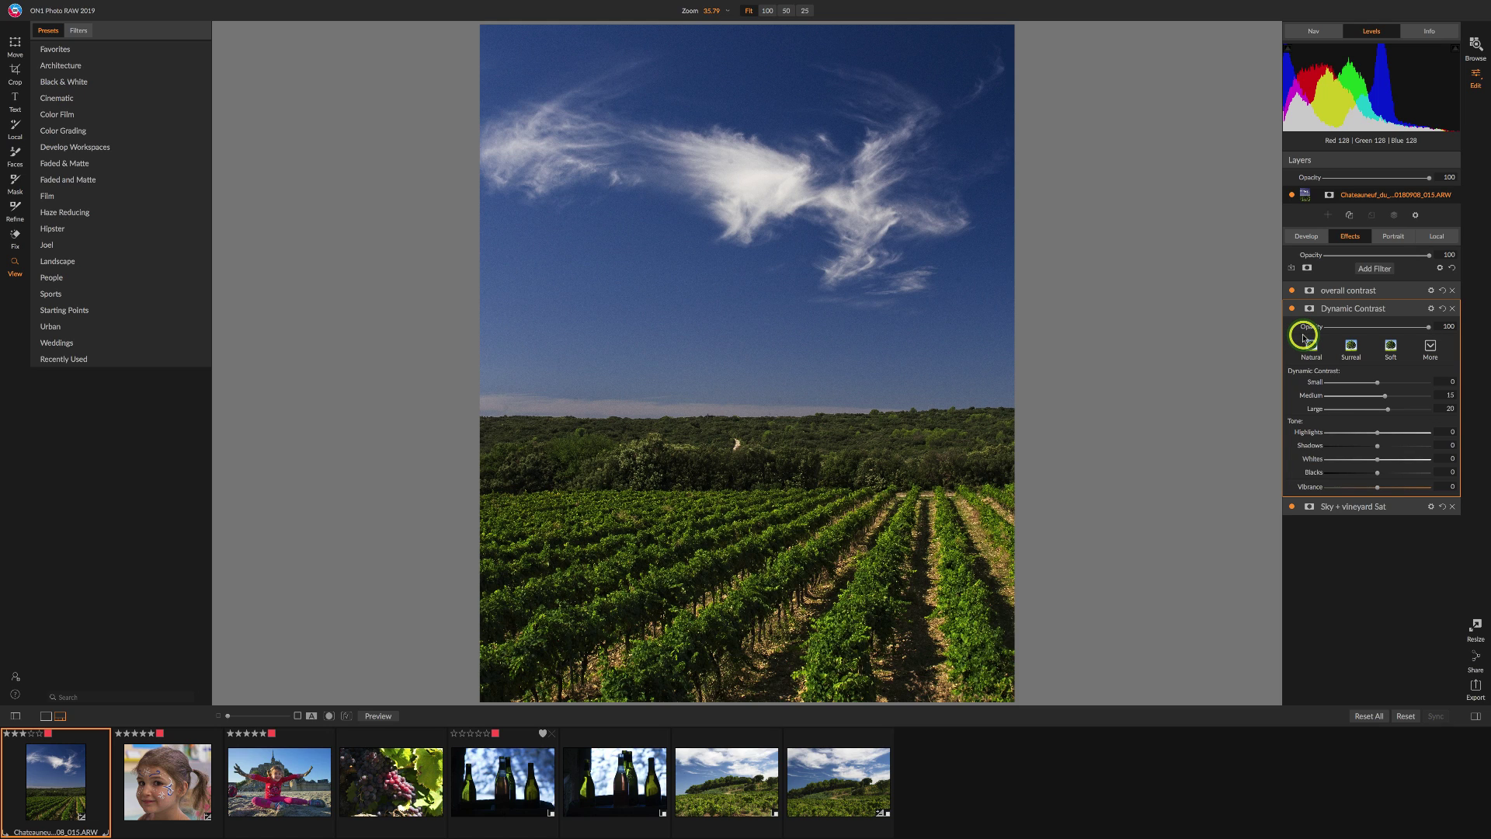
Name the Dynamic Contrast filter 'Add depth' and collapse its settings panel.
double_click(1334, 310)
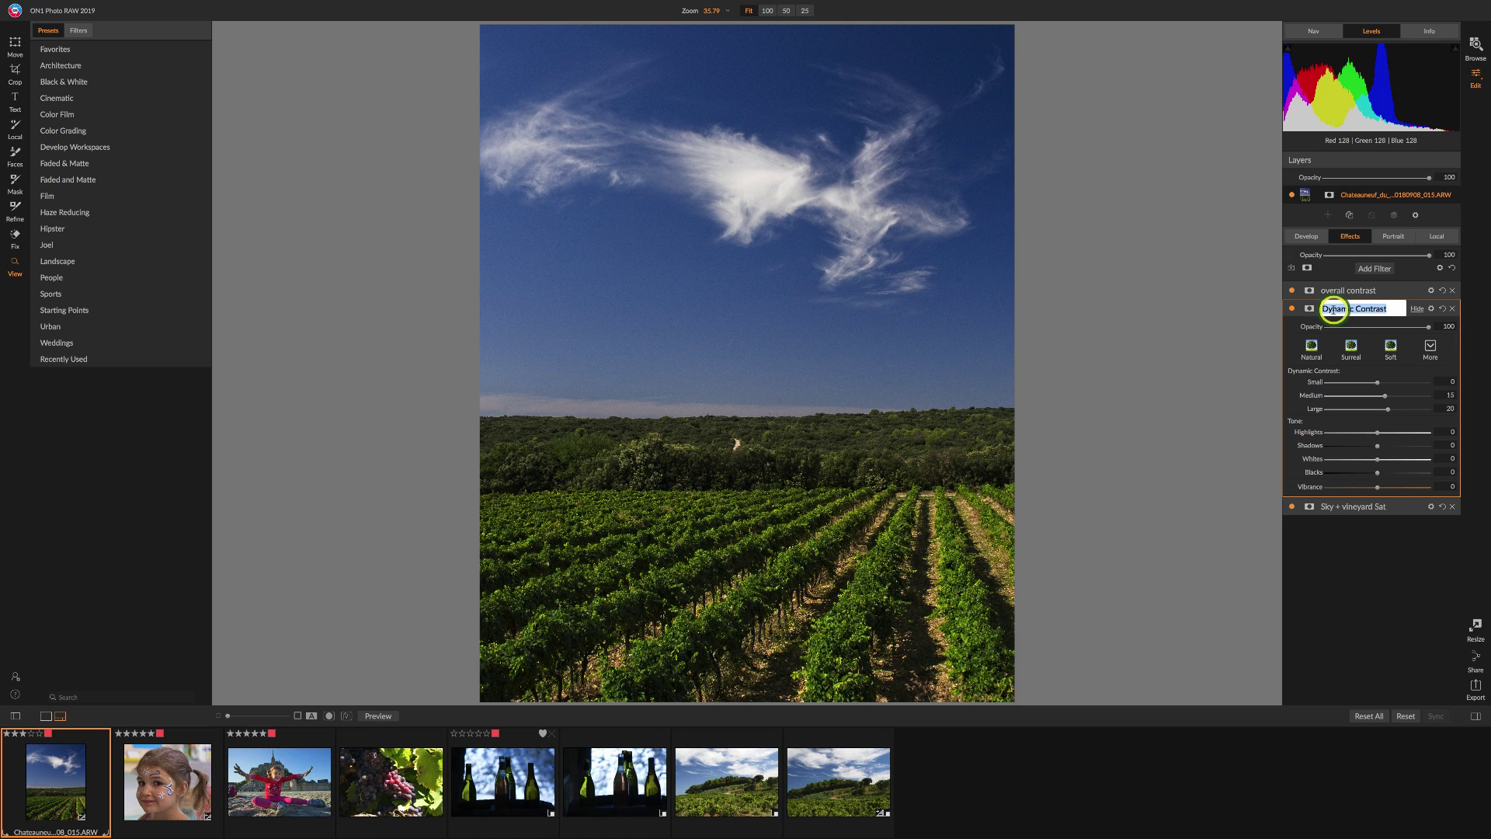
text(Add depthy)
key(Return)
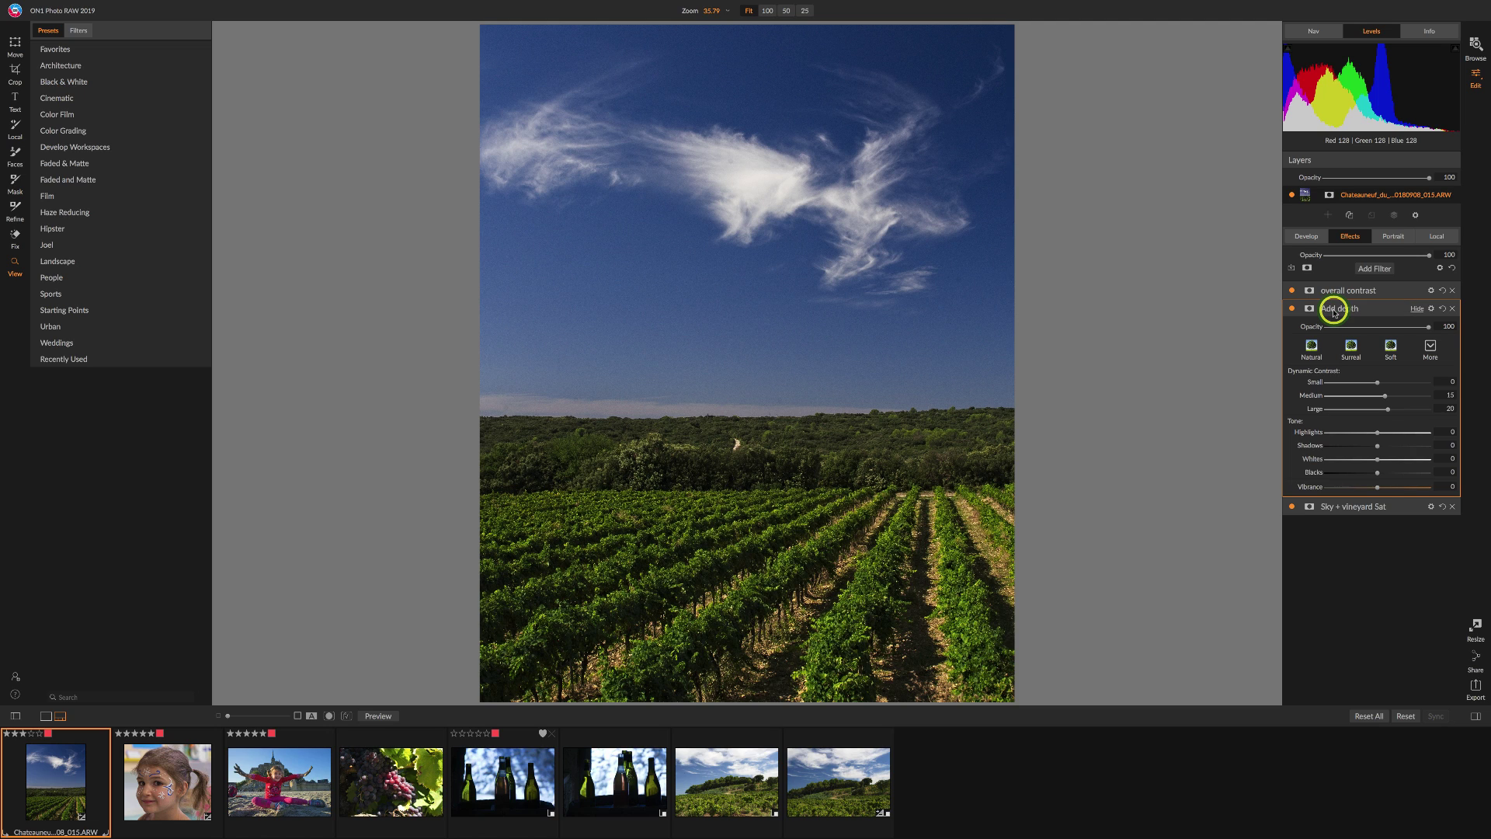
click(1333, 310)
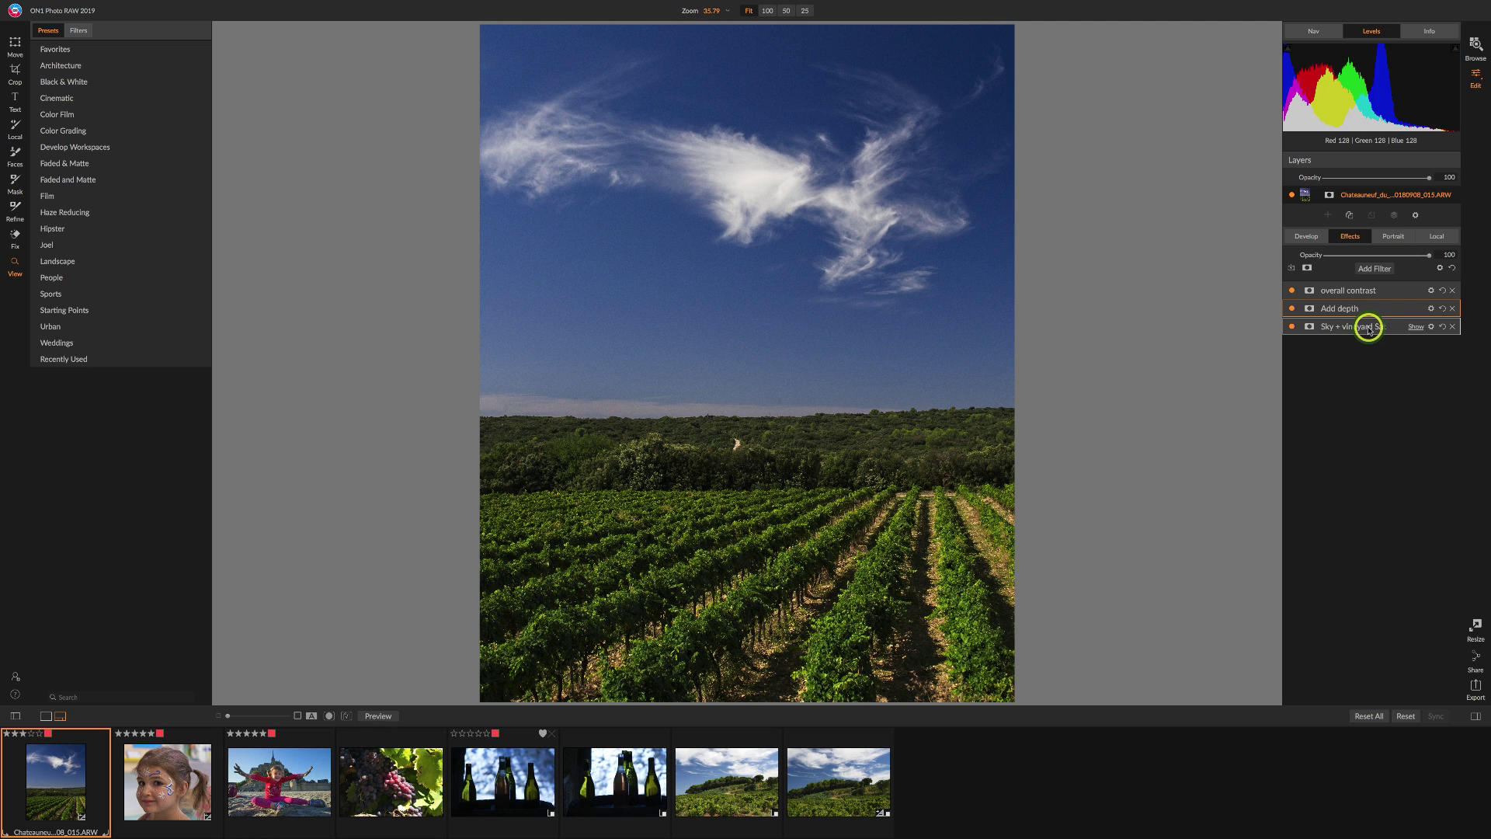
Show the Portrait tab's retouching options and load the face-painted girl's portrait from the filmstrip.
click(1305, 239)
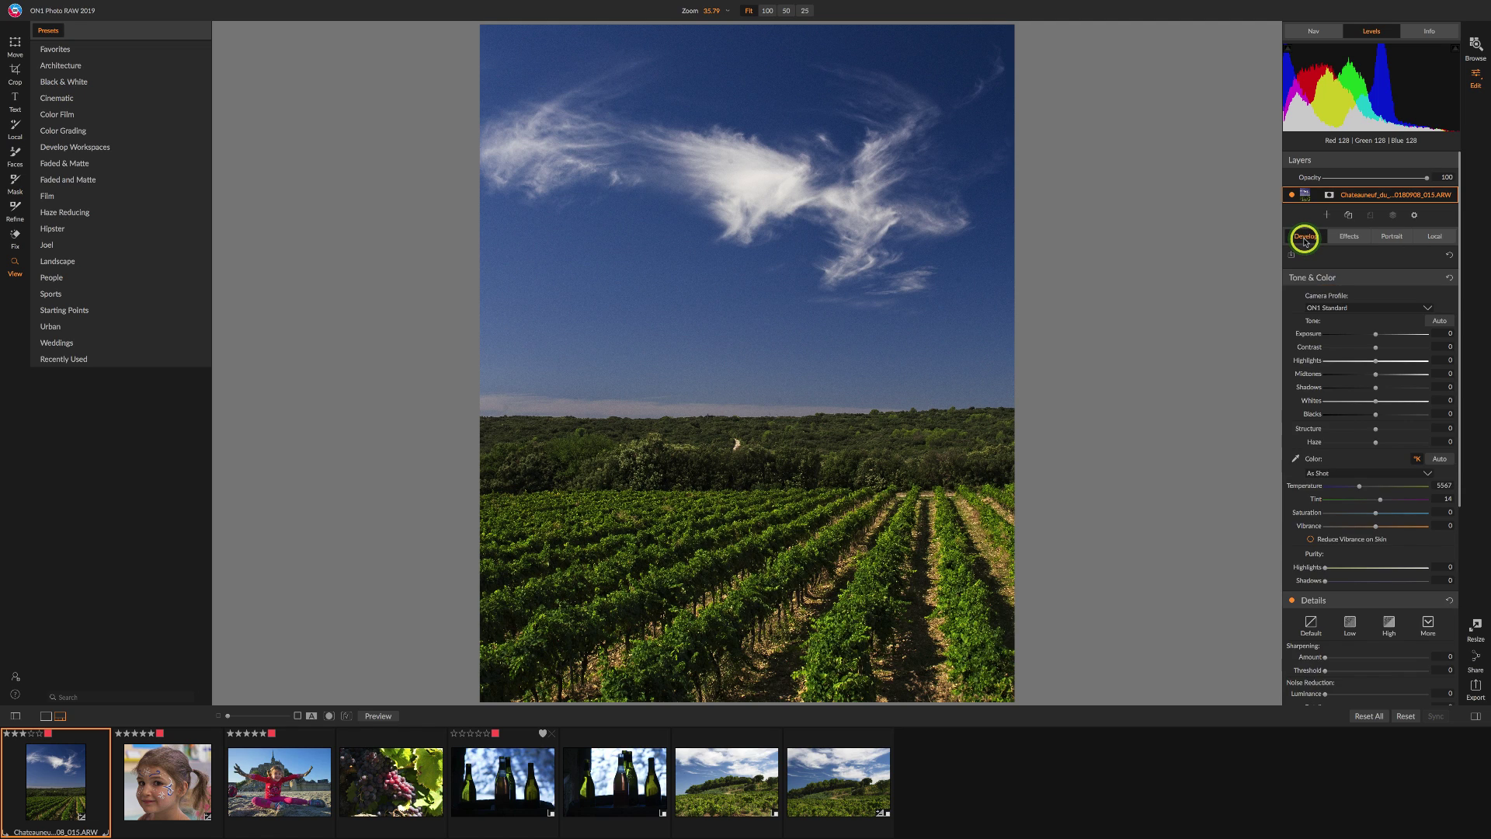
click(1342, 236)
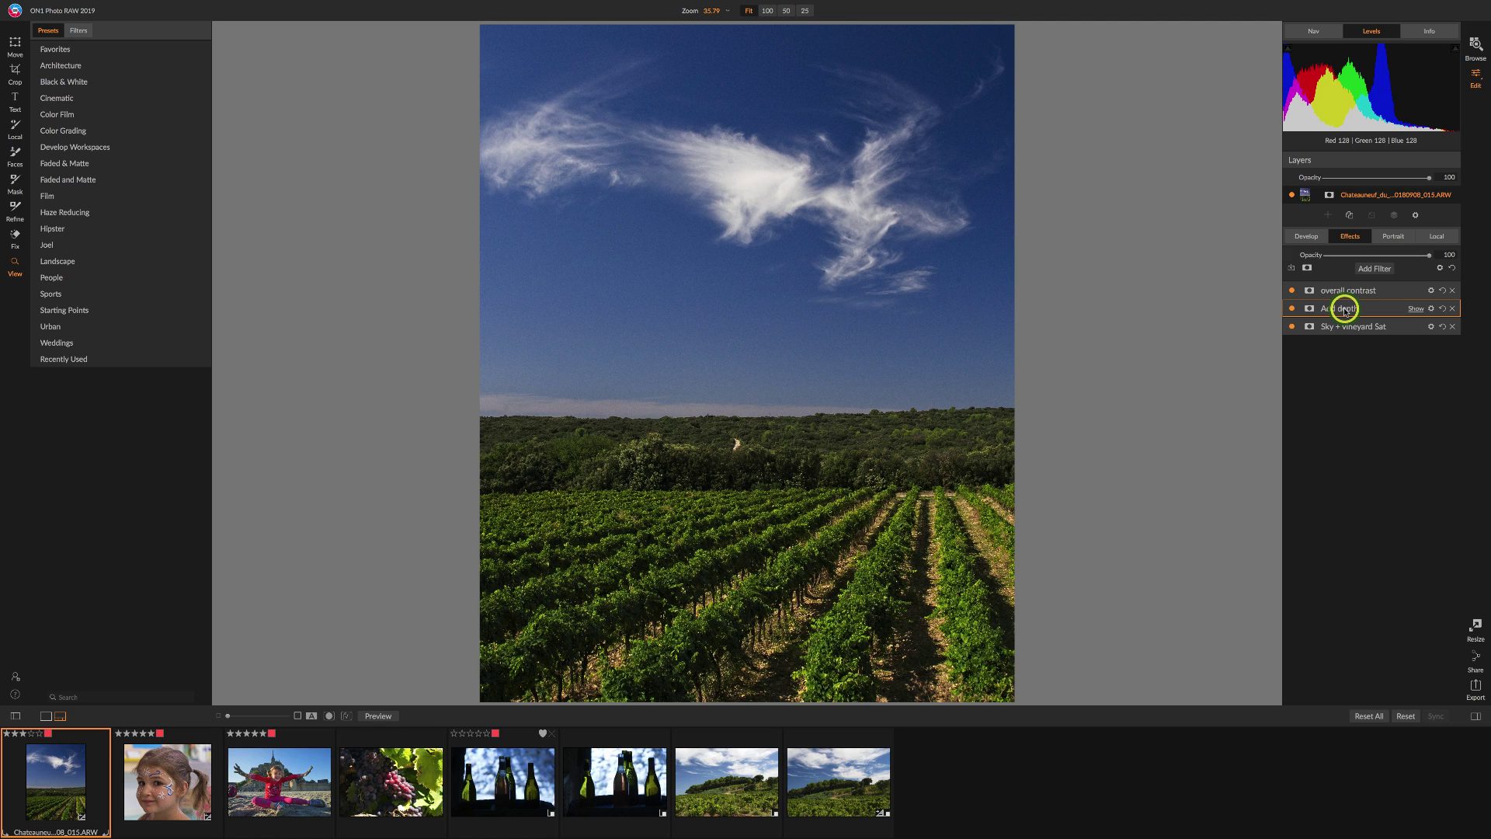
click(1389, 236)
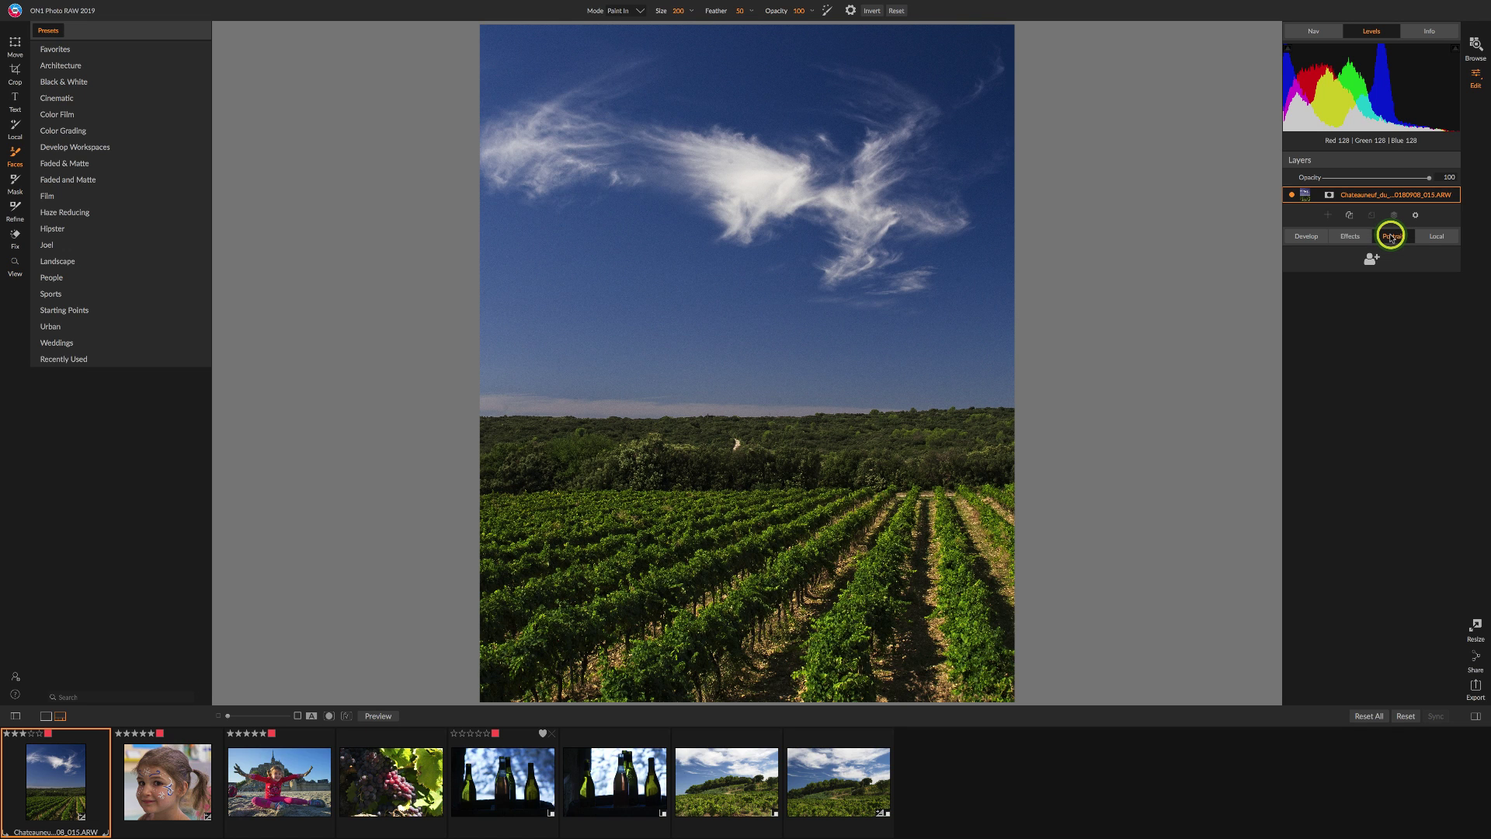
click(167, 791)
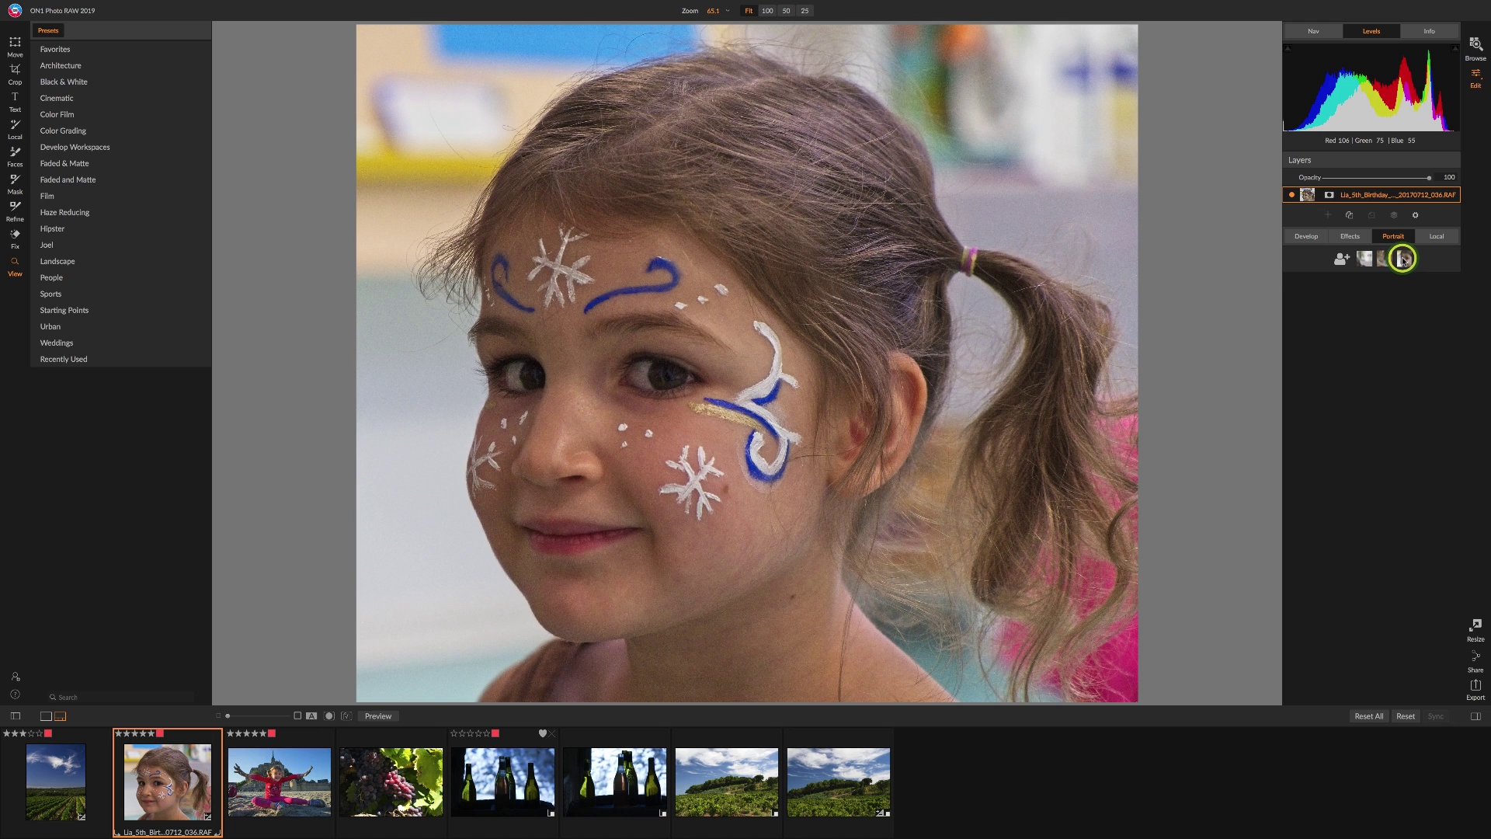
Open the detected face's Portrait settings and show its skin mask options.
click(1404, 260)
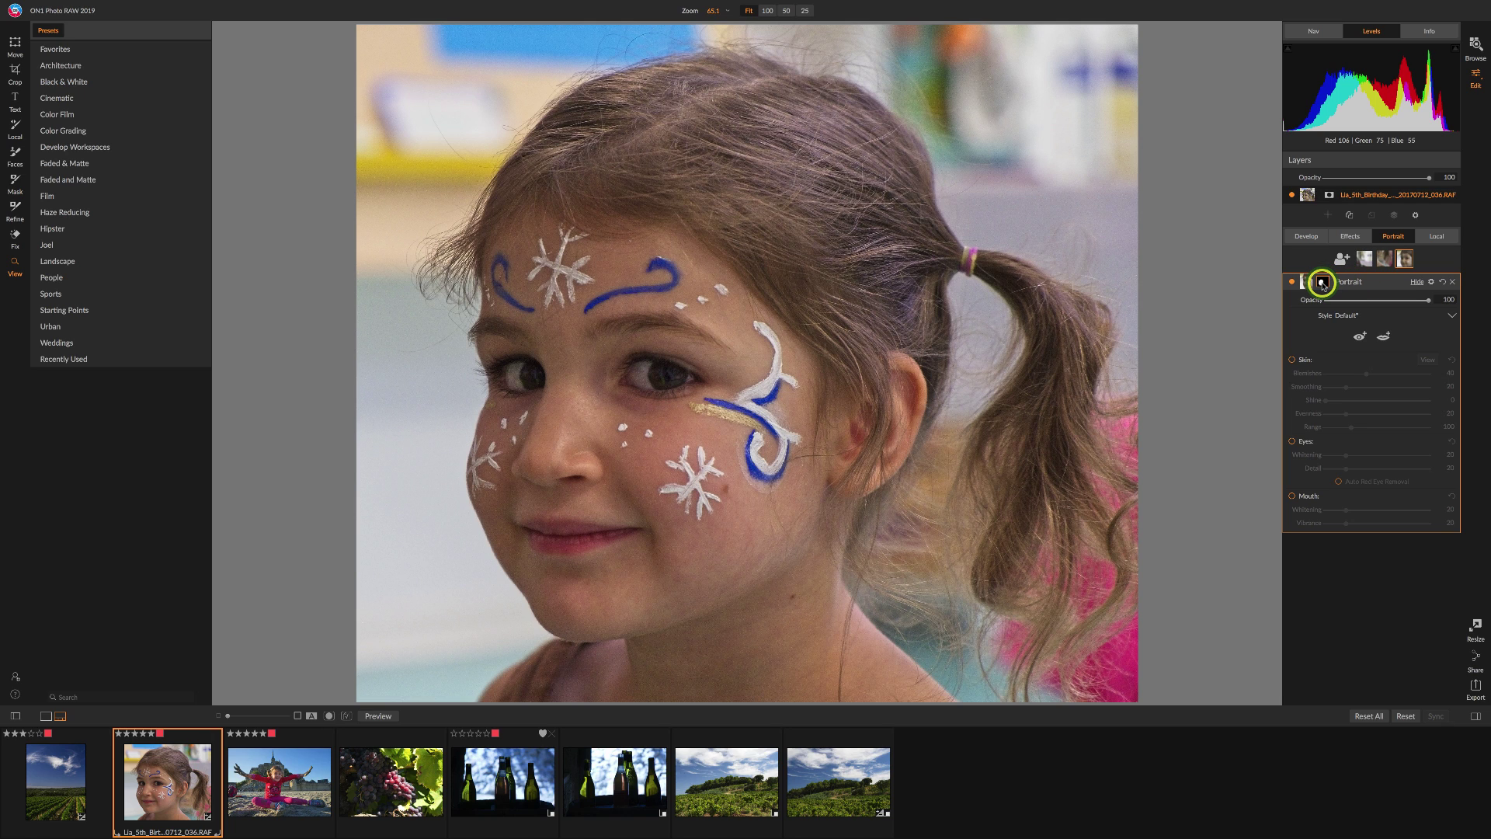
click(1323, 285)
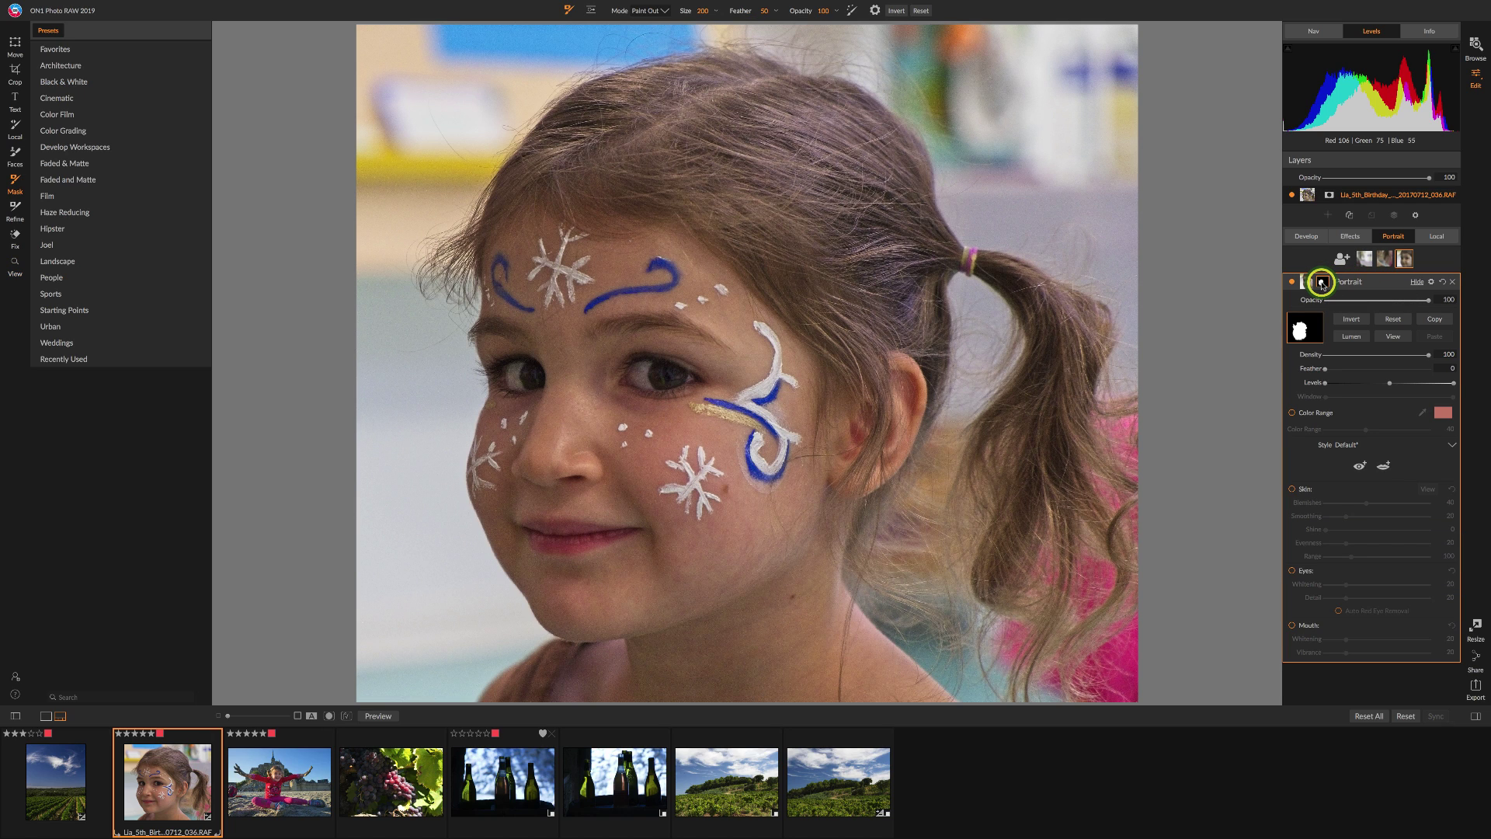
click(1322, 284)
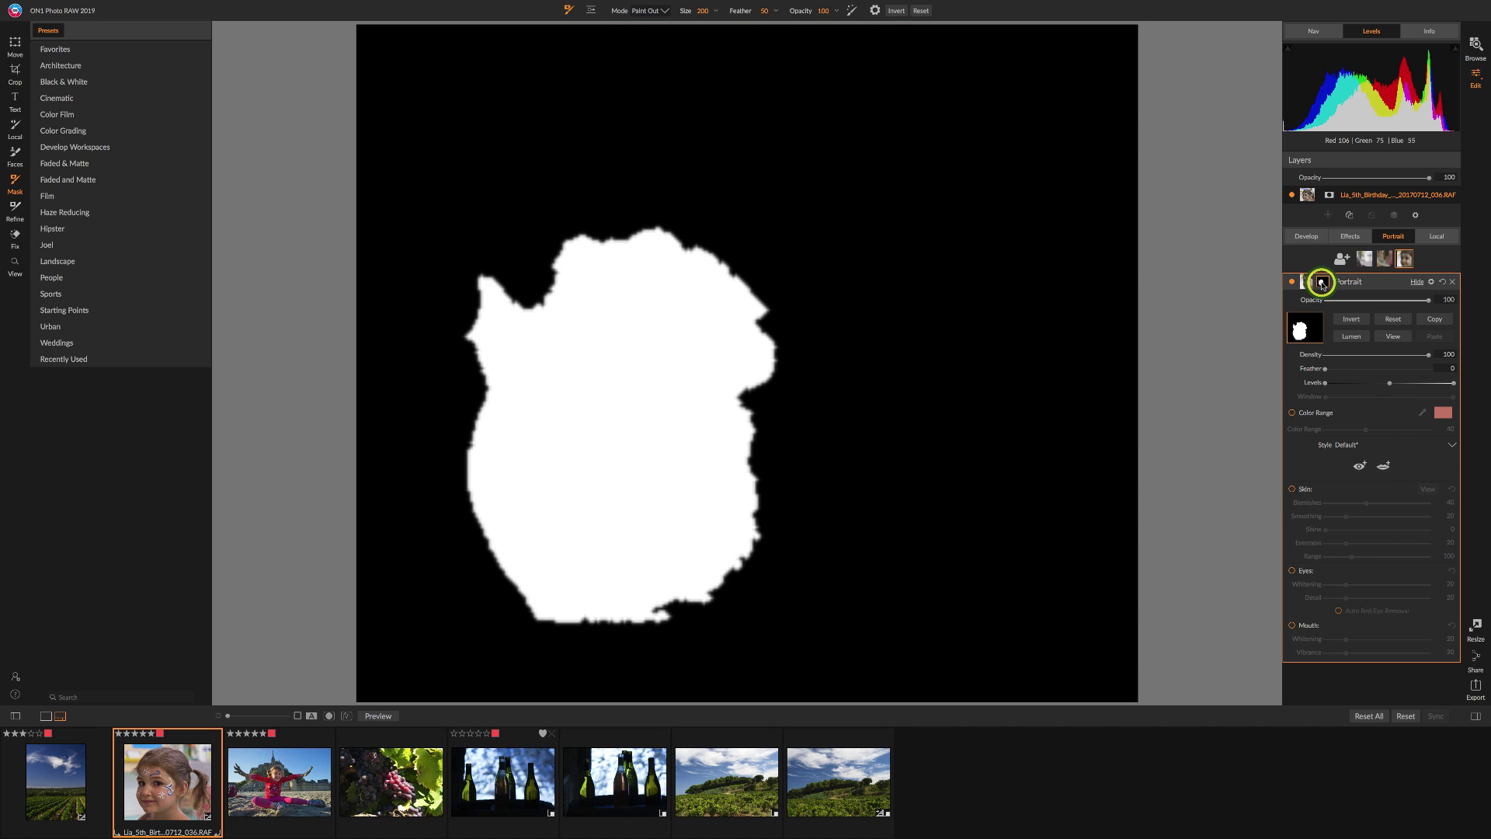
click(1322, 284)
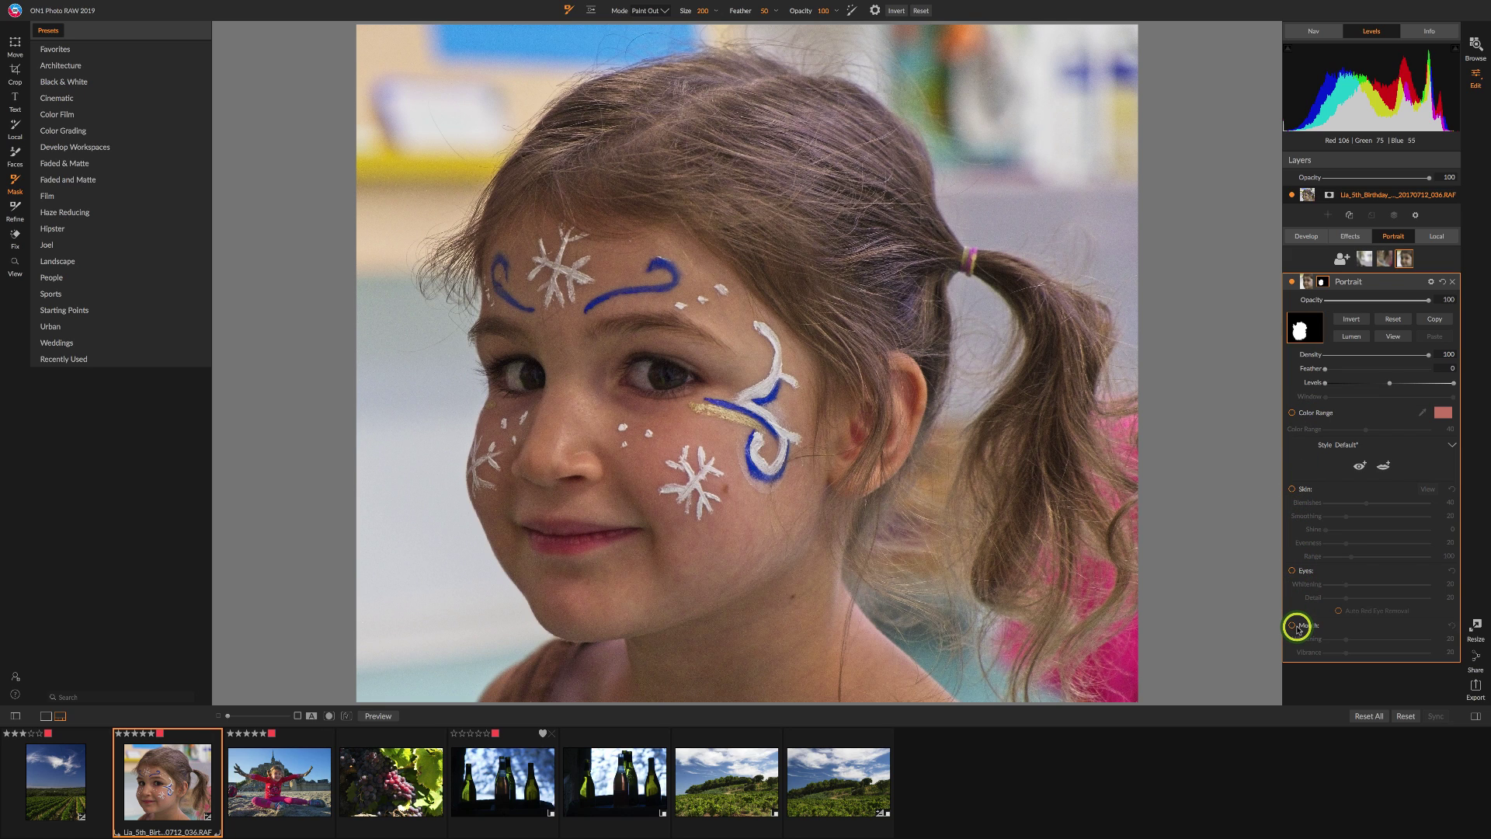
Enable Eyes retouching, mark both eye centres, and reshape the left eye's outline.
click(1292, 572)
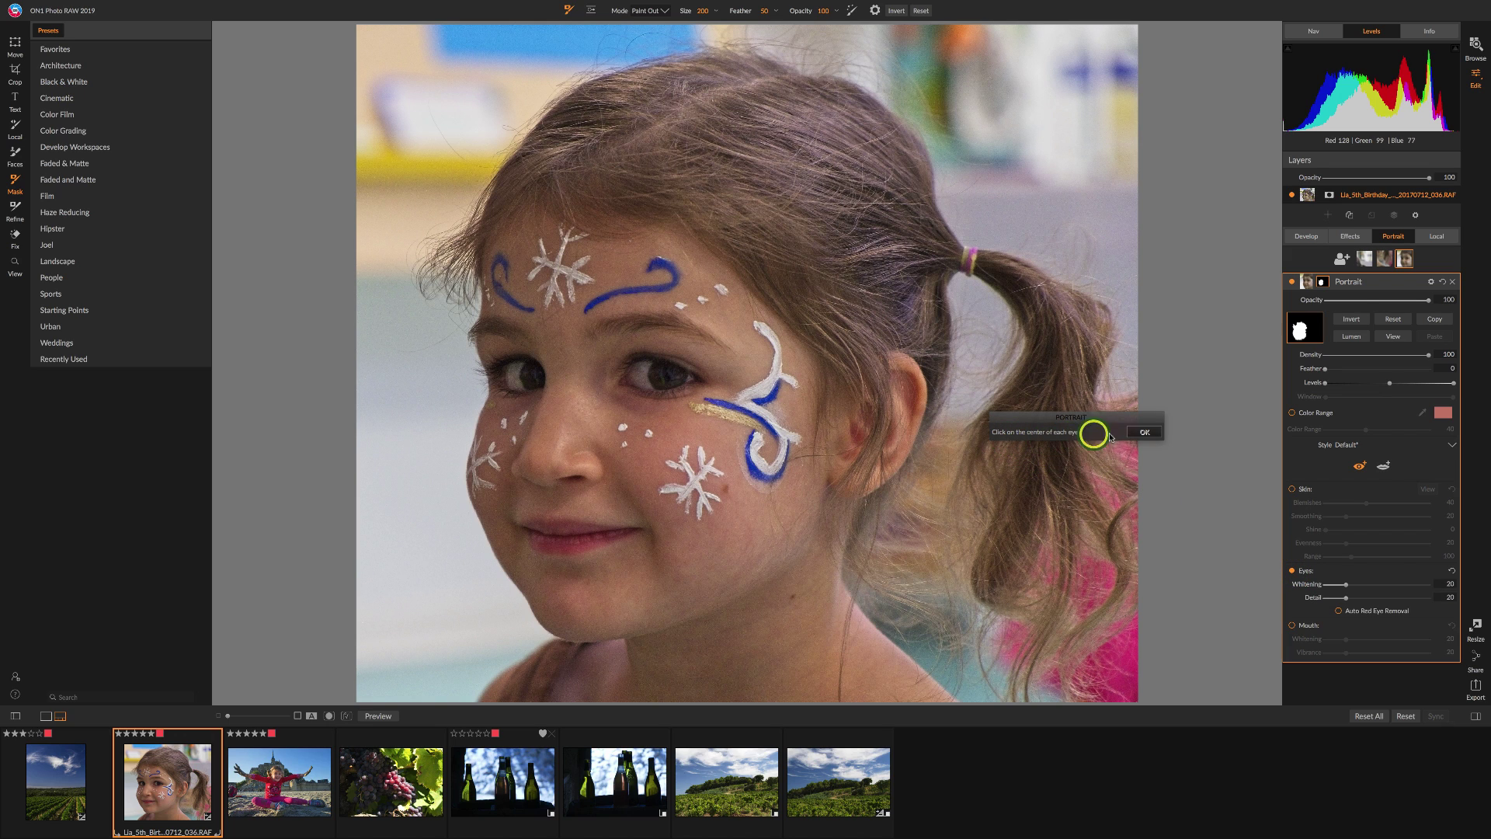
click(668, 375)
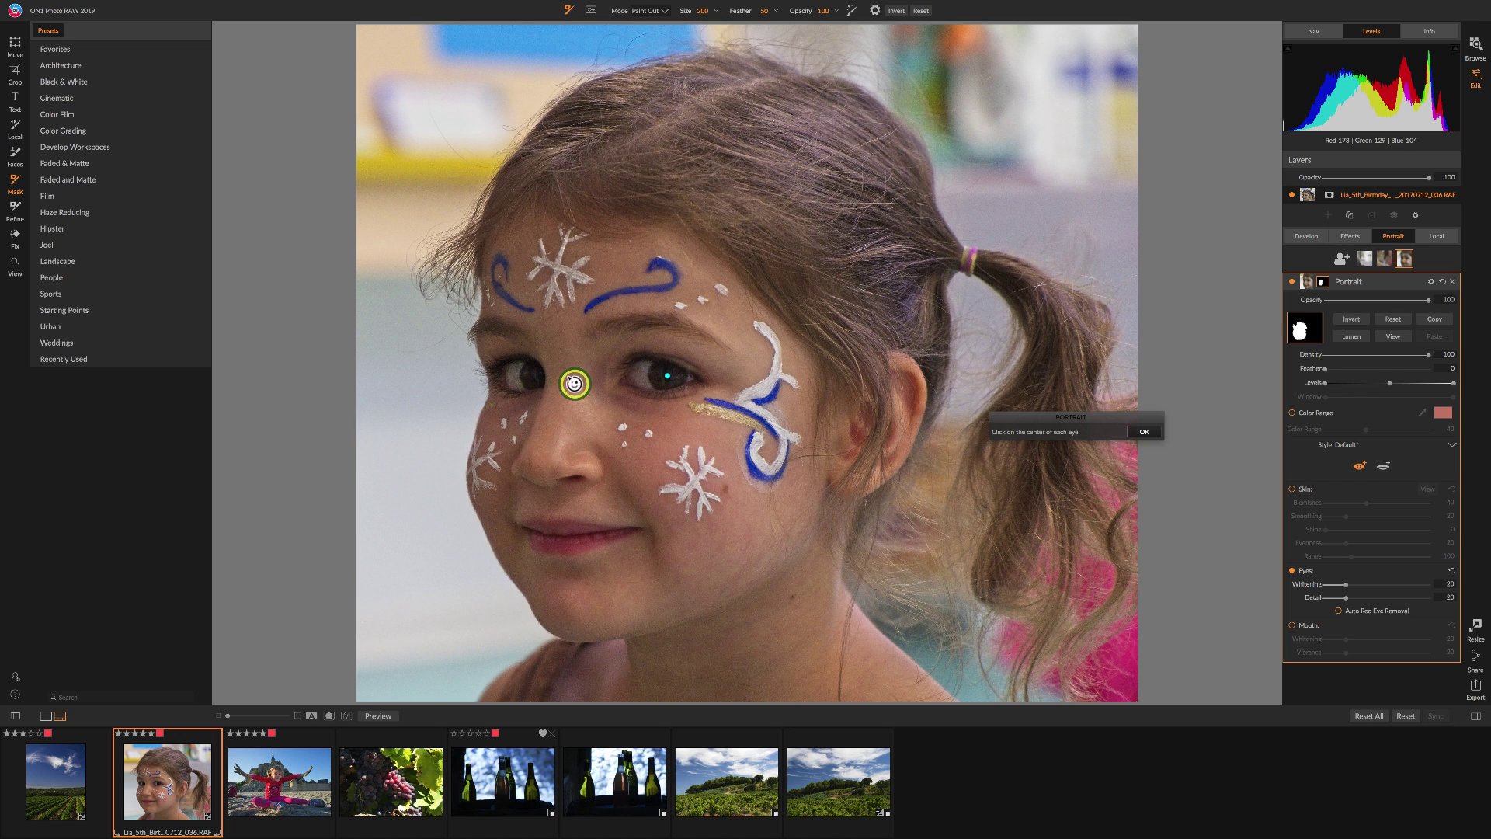
click(536, 376)
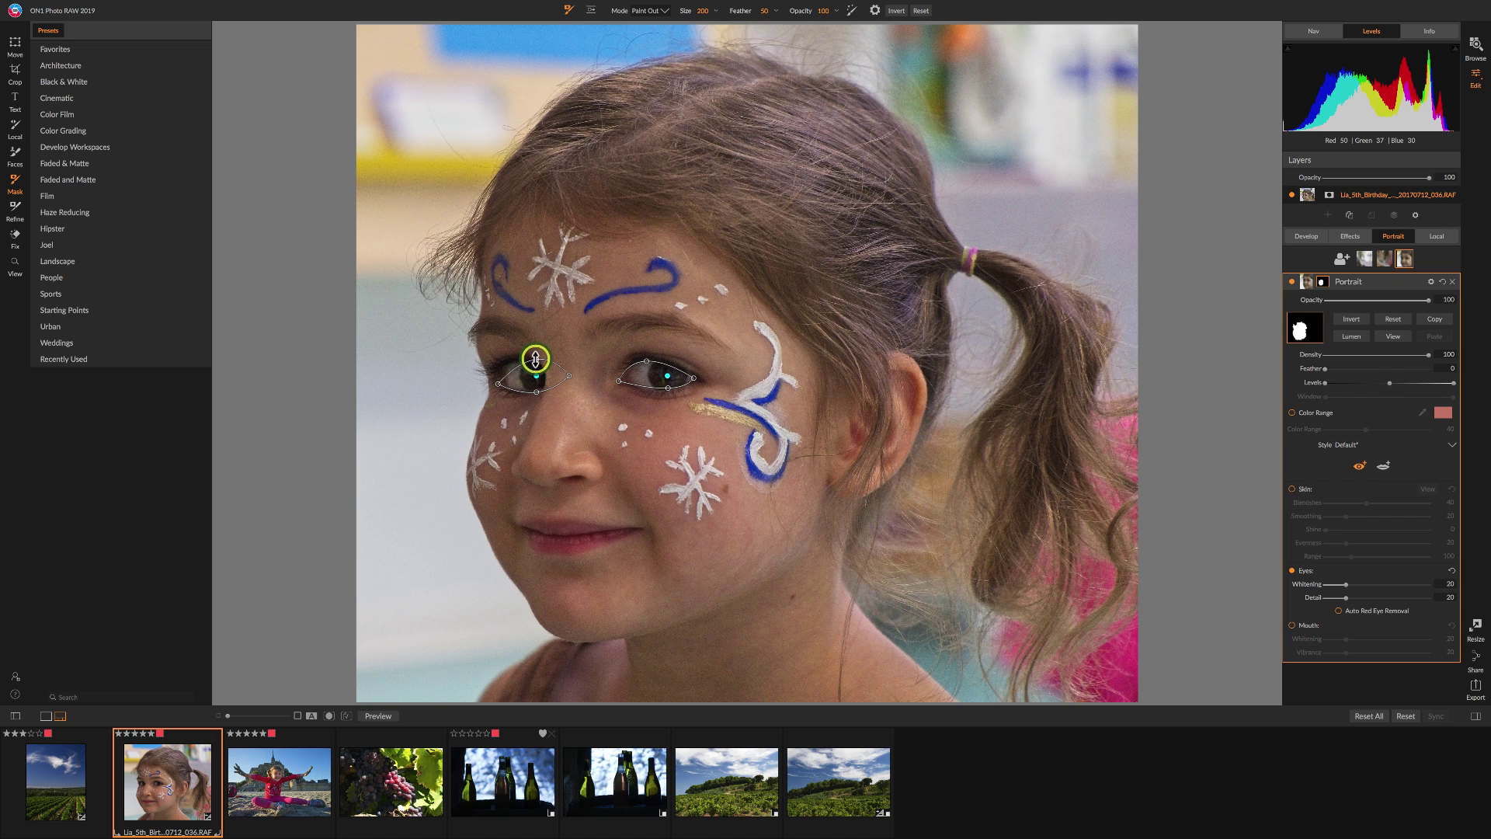
drag(535, 359, 518, 362)
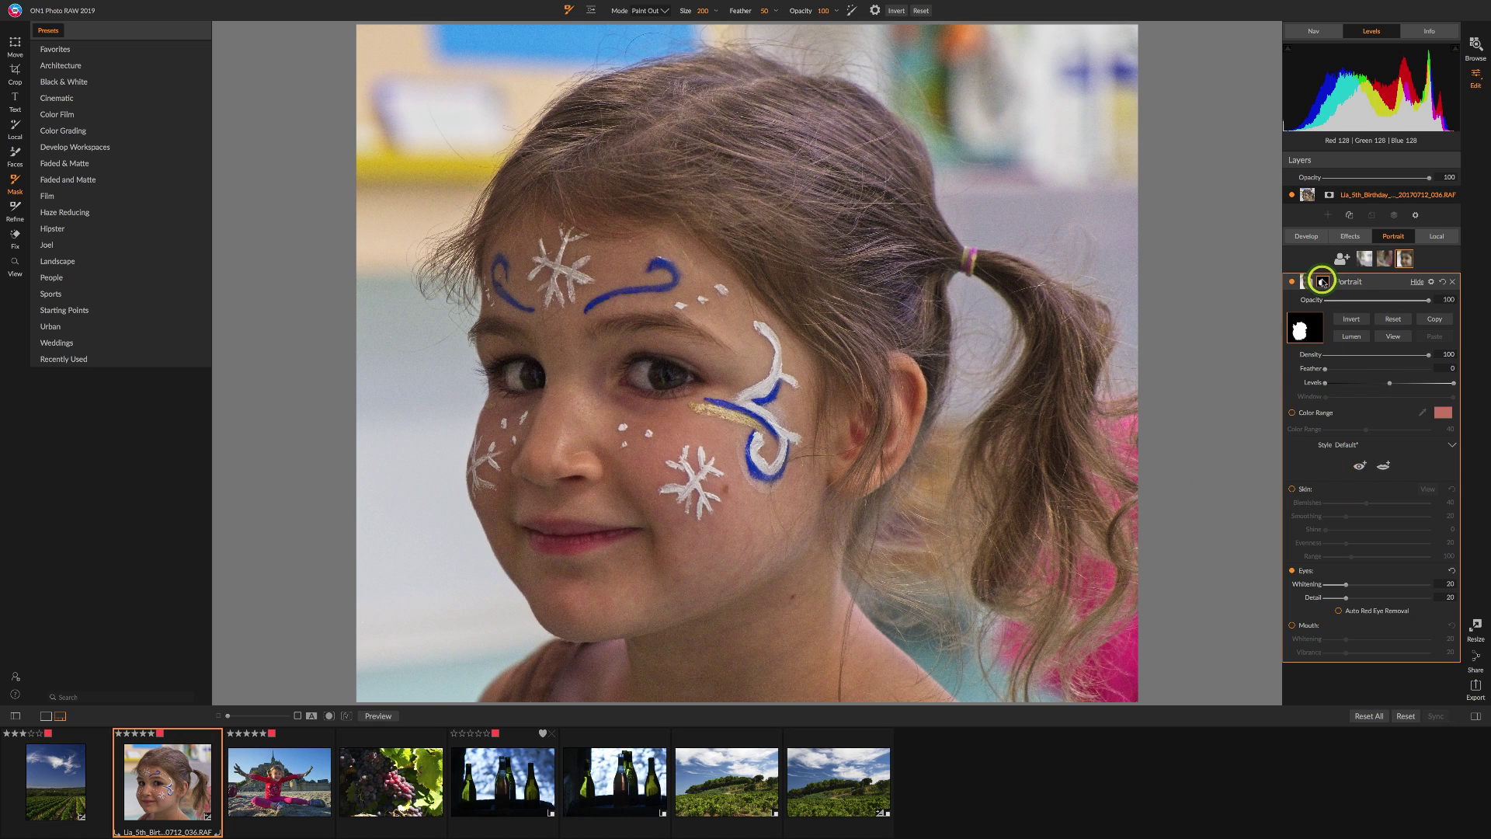
Set Eyes Whitening to 80 and Detail to 22, toggling Eyes to compare before and after.
click(1324, 282)
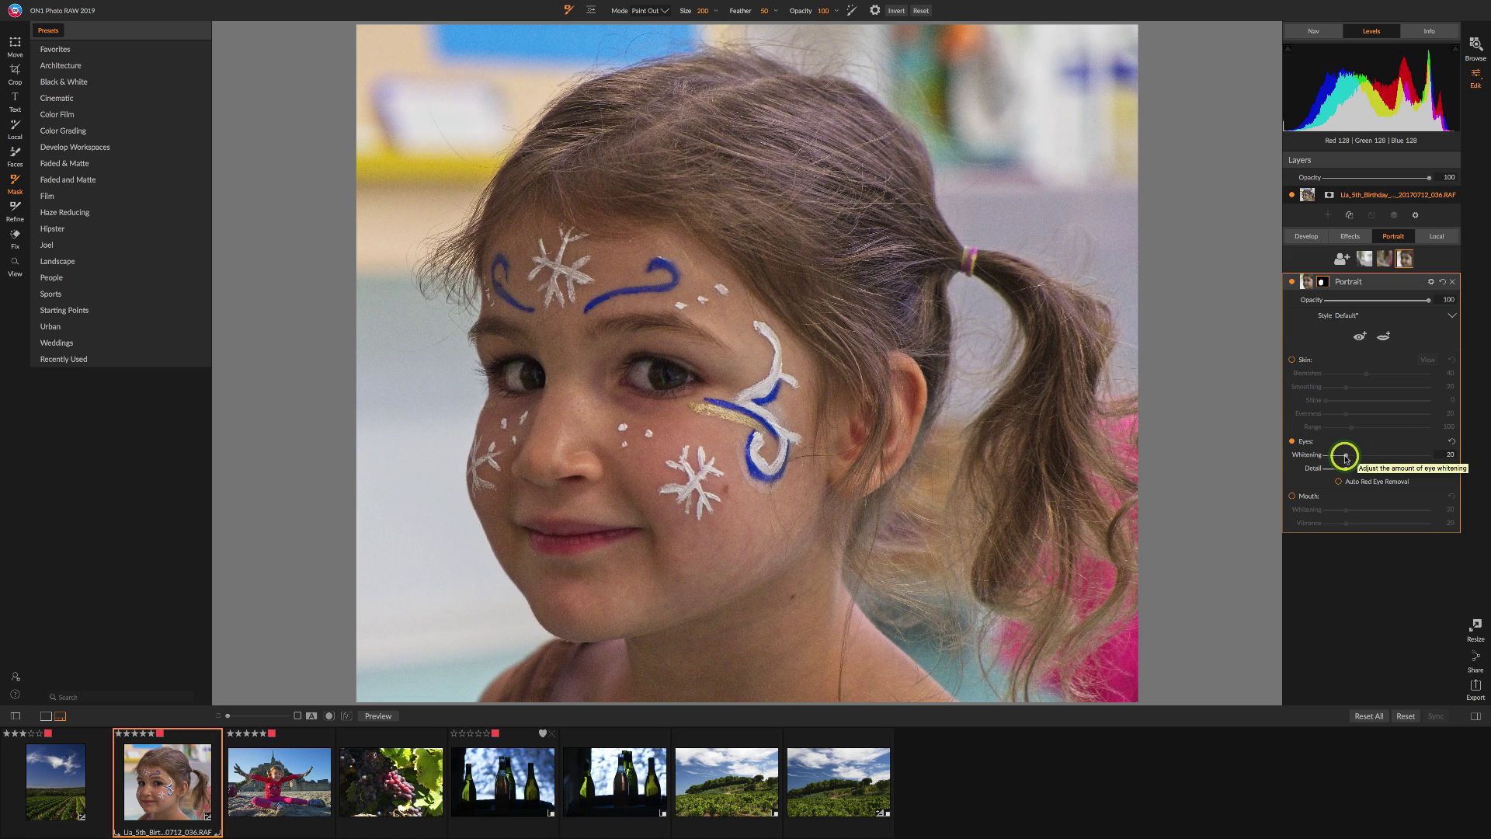
drag(1346, 459, 1410, 458)
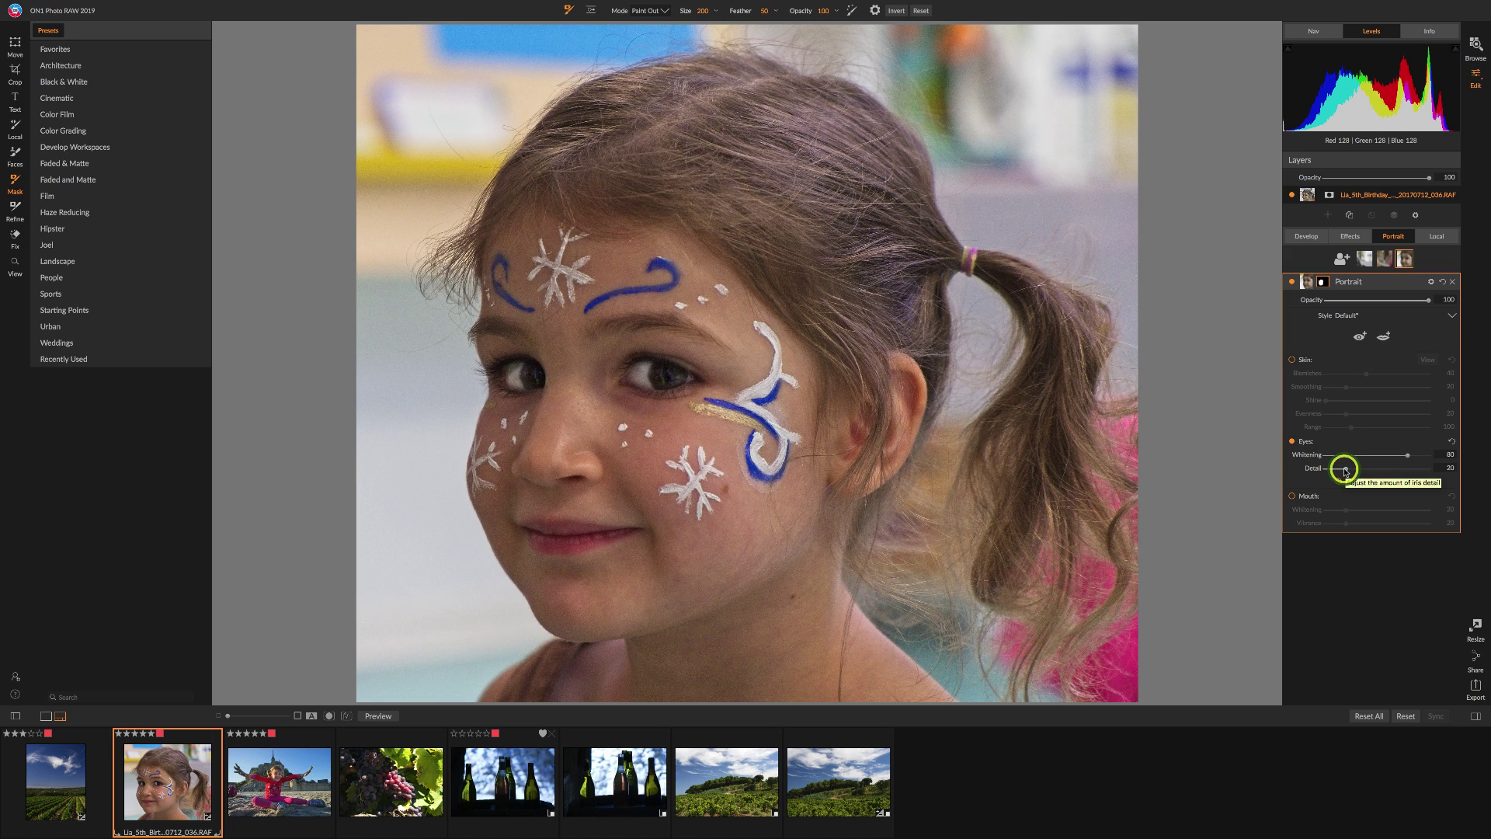
mouse_move(1346, 471)
mouse_down()
mouse_move(1378, 470)
mouse_move(1289, 470)
mouse_move(1348, 470)
mouse_up()
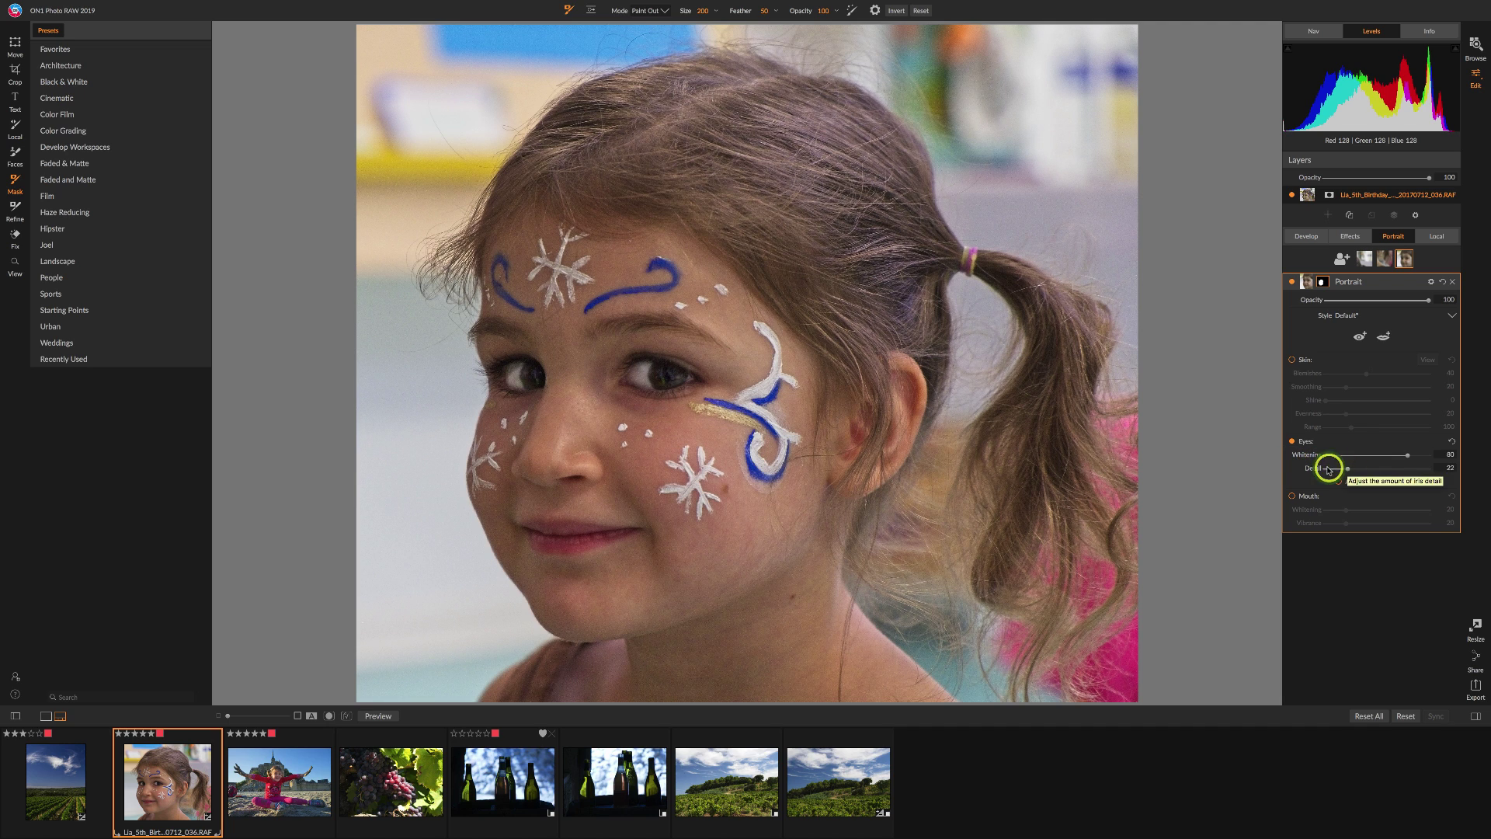
click(1292, 442)
click(1292, 441)
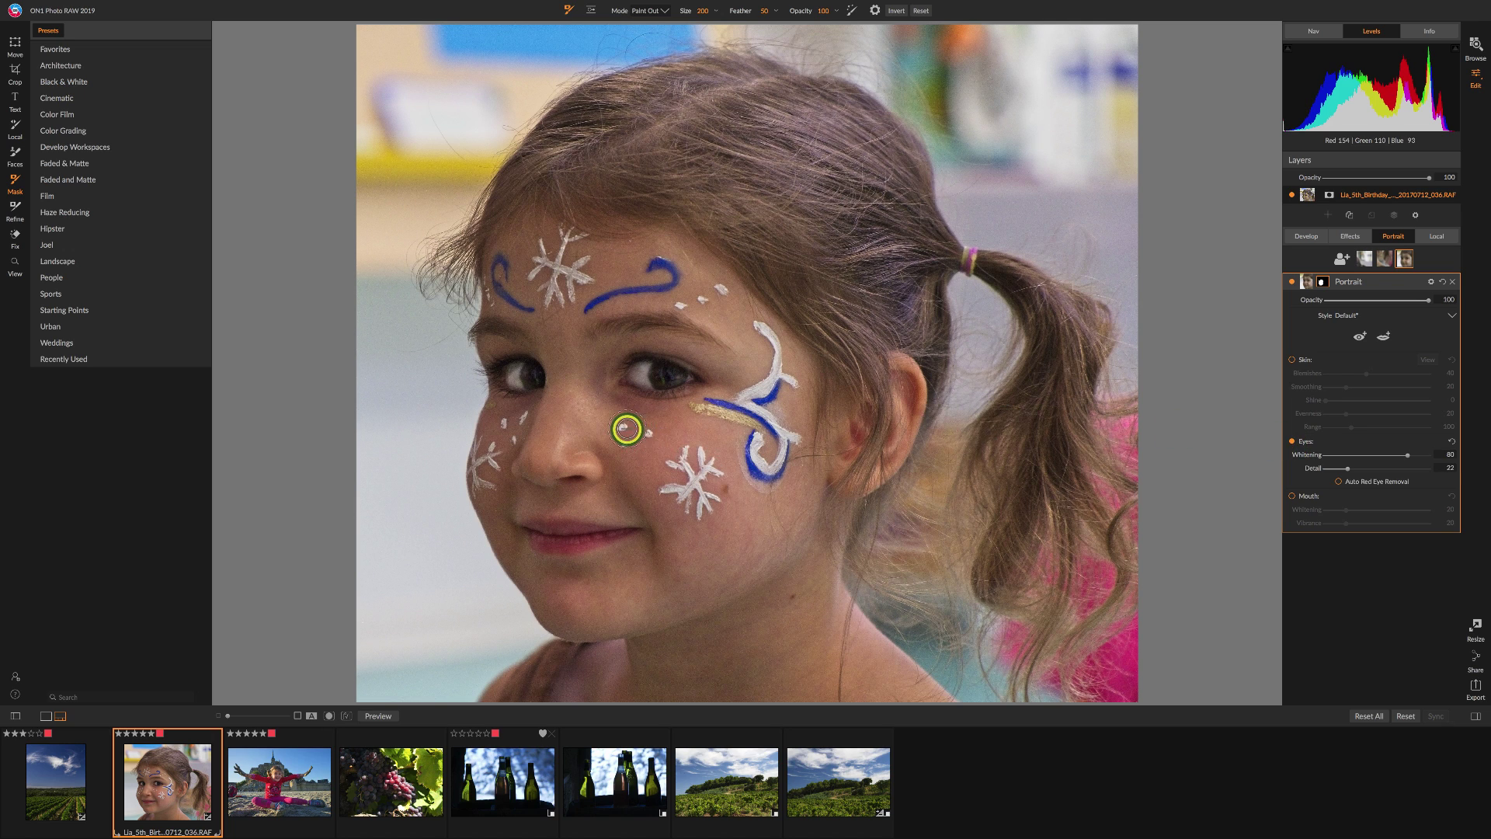
click(1358, 337)
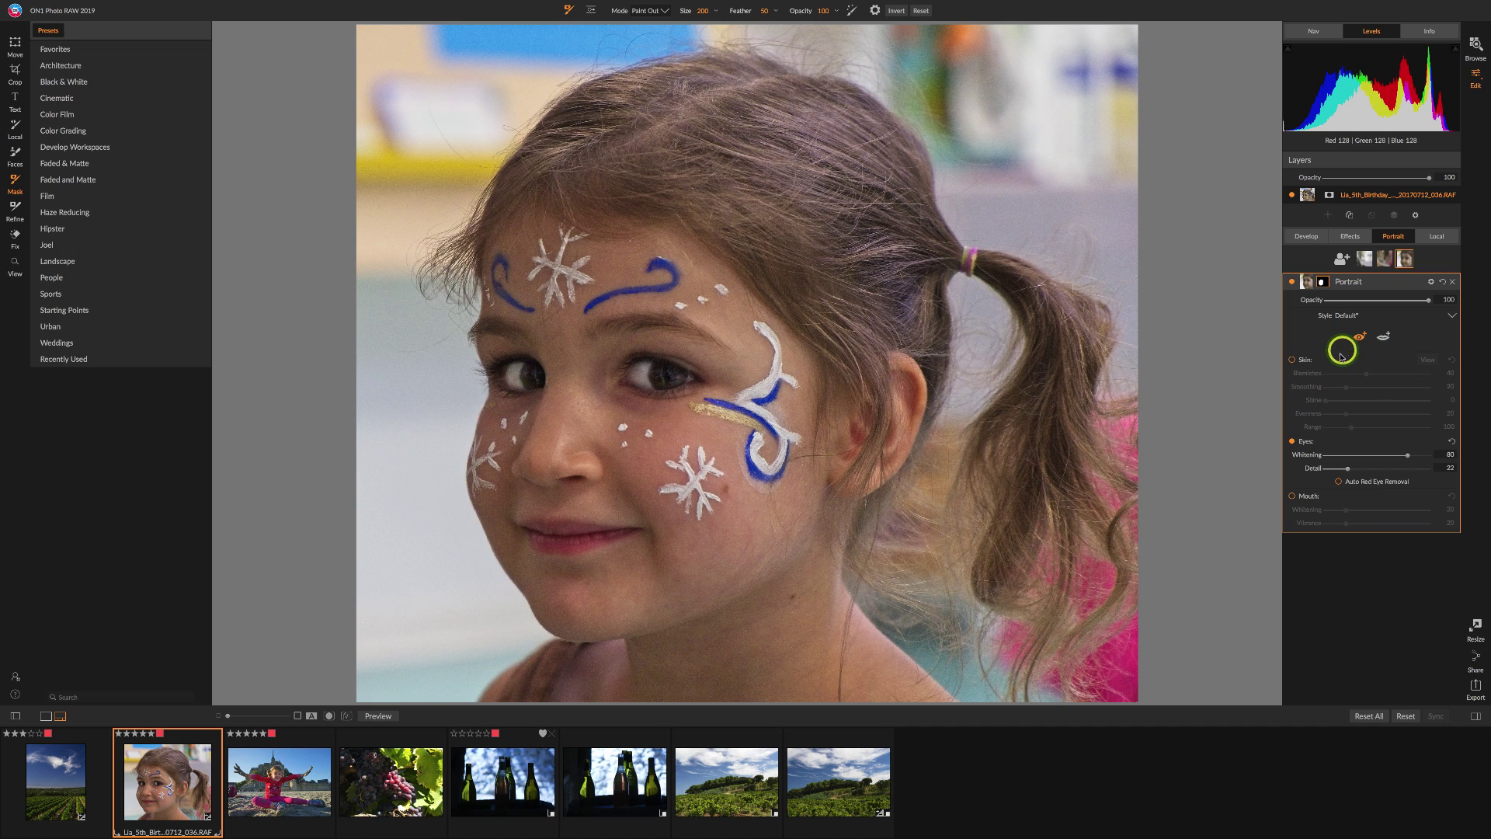
Enable Mouth retouching, mark both lip corners, extend the outline over the lower lip, and set vibrance to 2.
click(1293, 496)
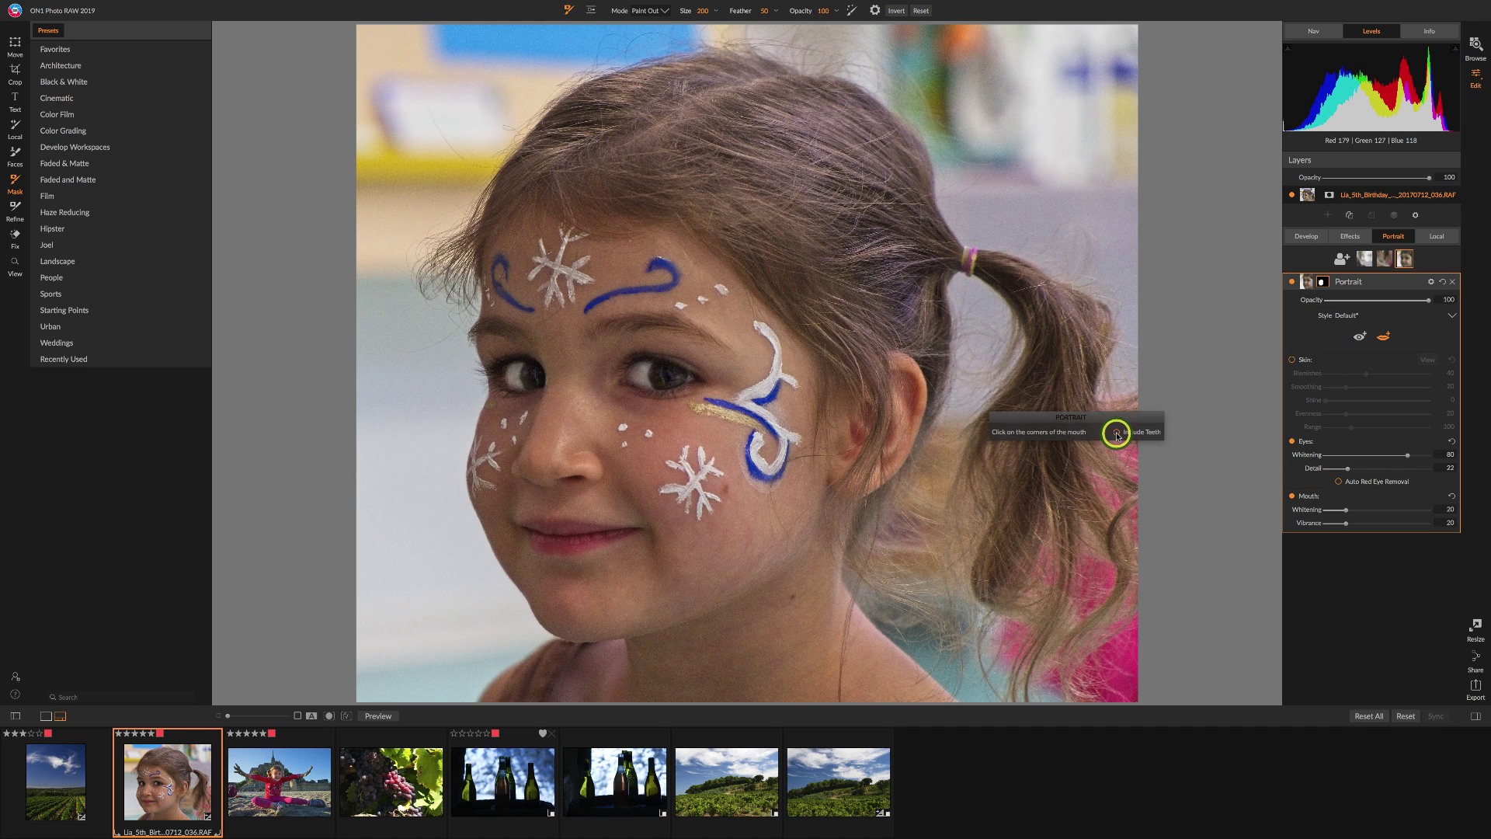
click(640, 529)
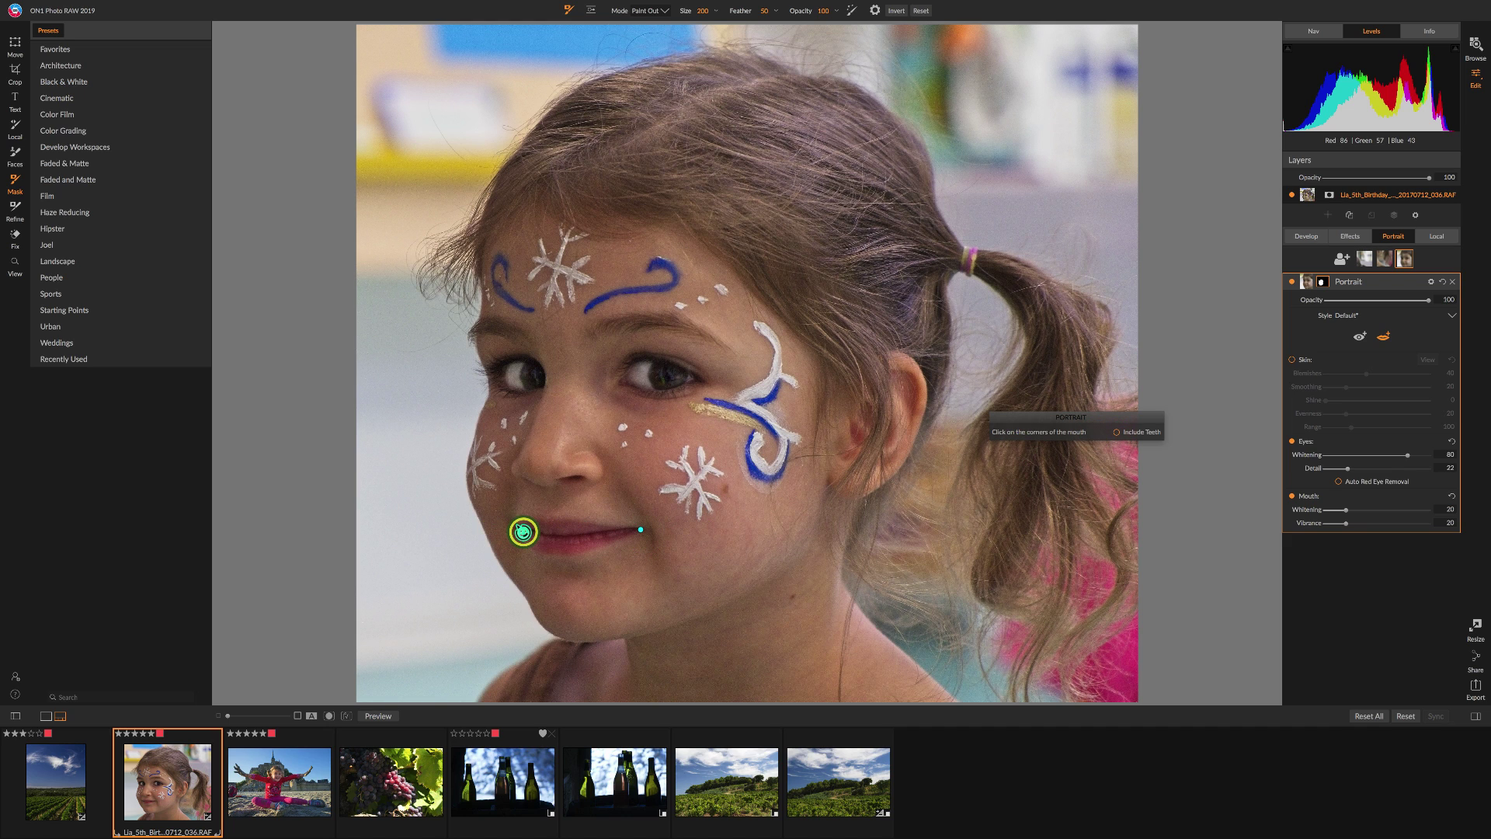
click(524, 532)
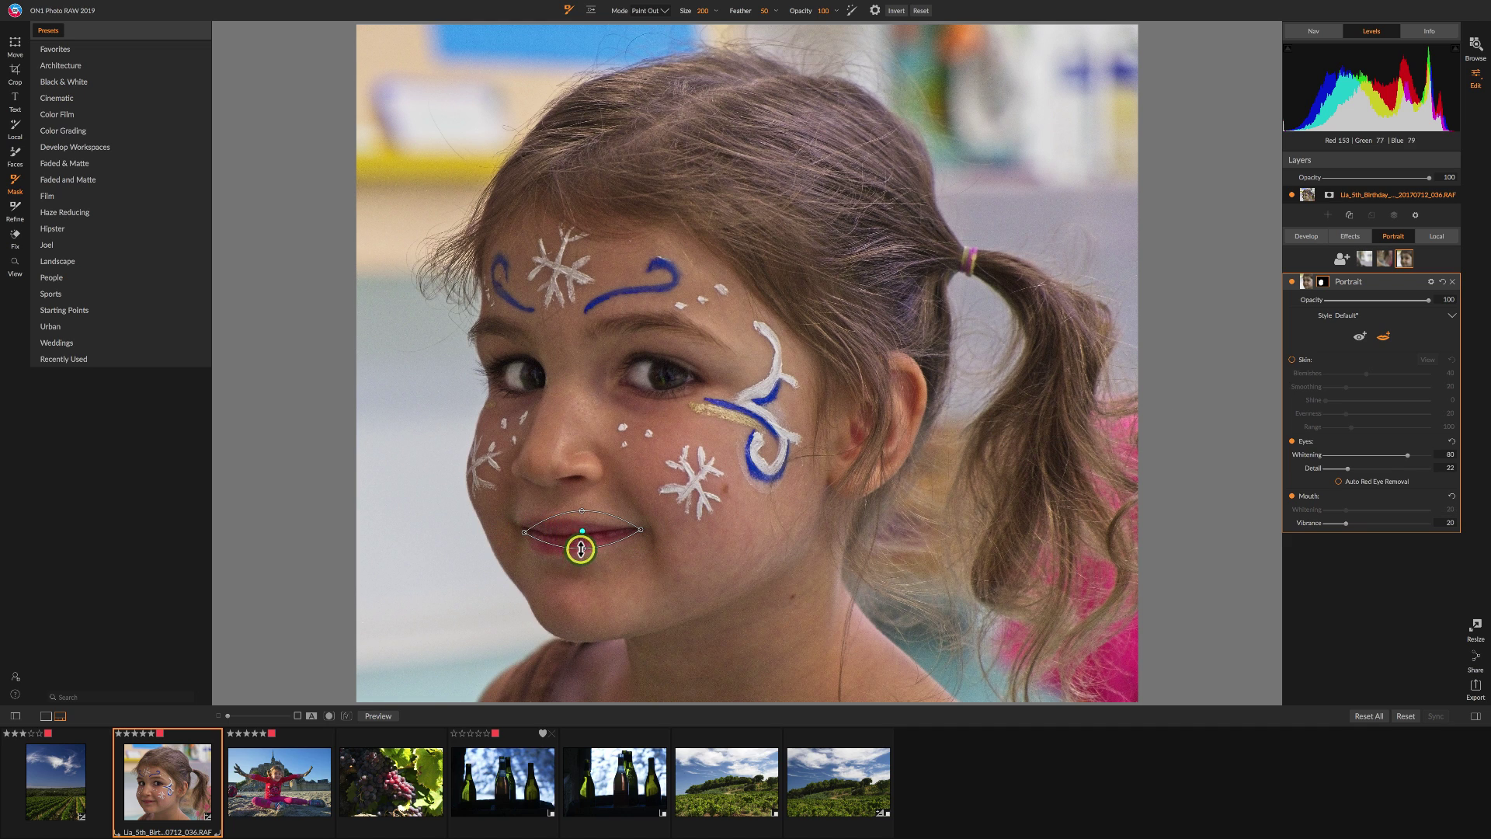
drag(583, 547, 546, 518)
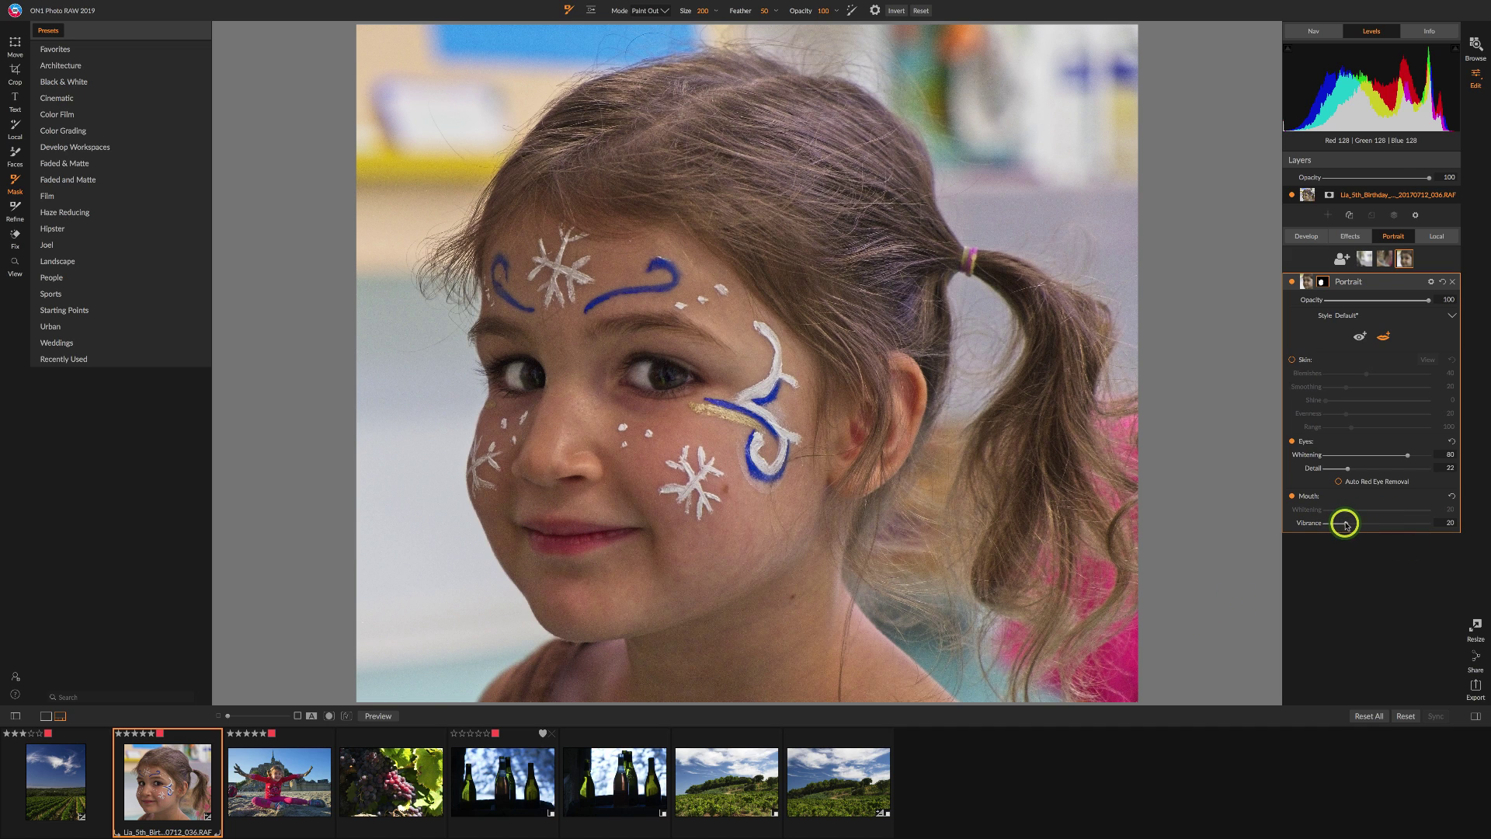
mouse_move(1346, 524)
mouse_down()
mouse_move(1485, 525)
mouse_move(1327, 530)
mouse_up()
Collapse the Portrait adjustment panel and switch to the Z zoom tool.
click(1417, 282)
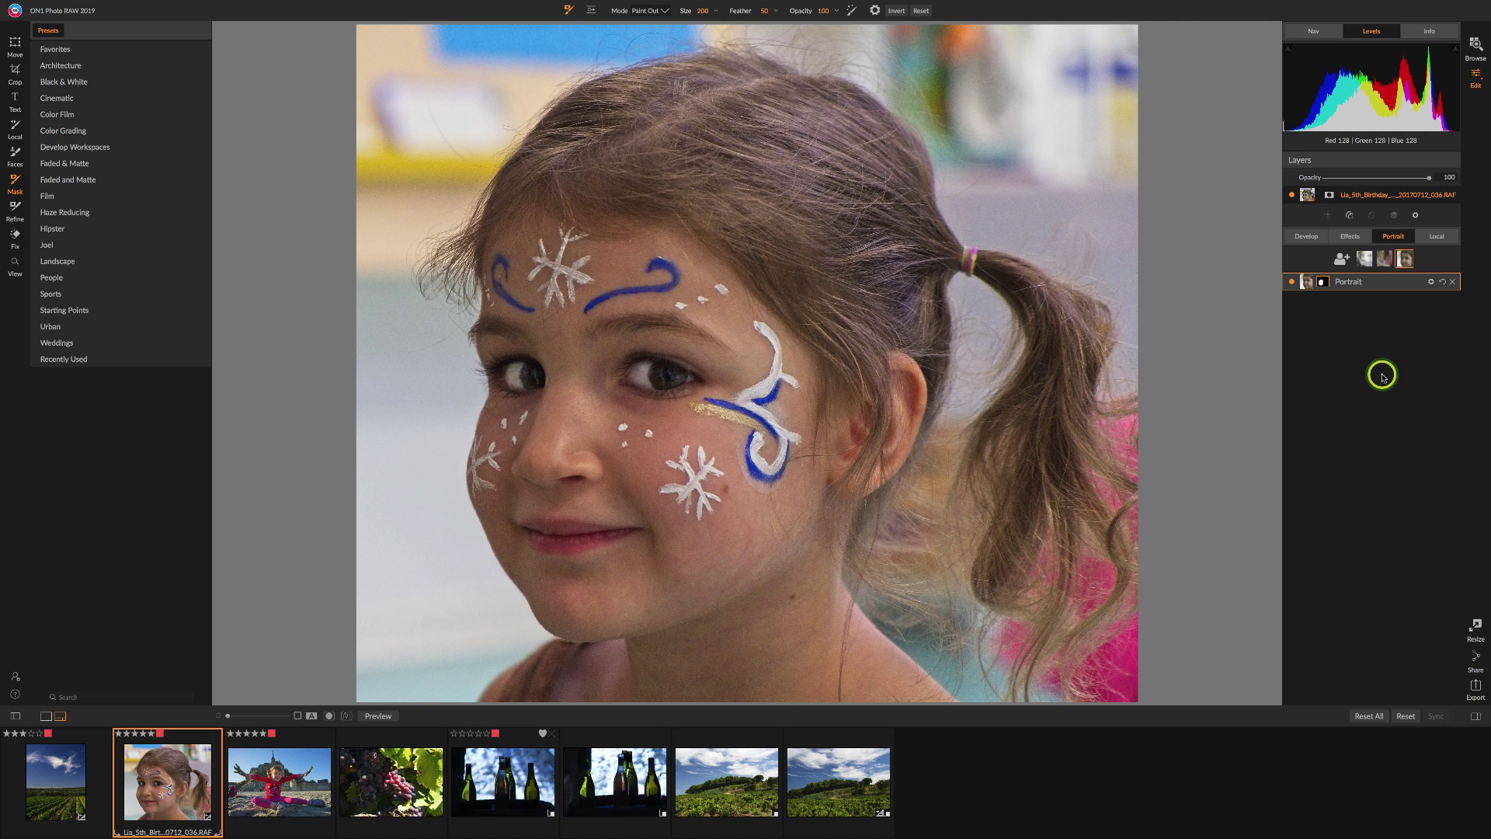
key(z)
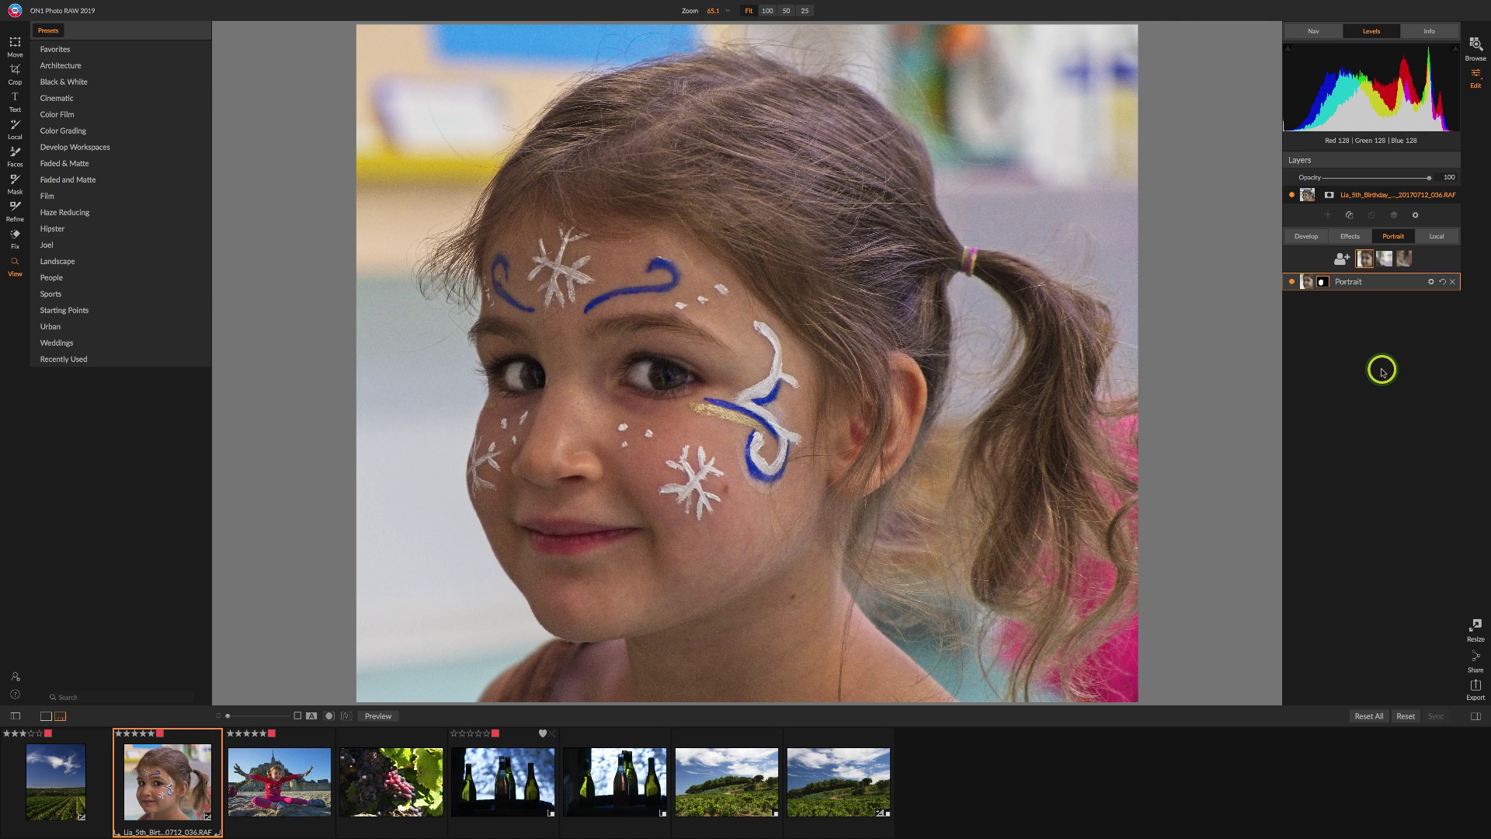
Duplicate the girl's portrait layer, delete the Portrait retouch from the copy, and show the Effects filters.
click(1350, 215)
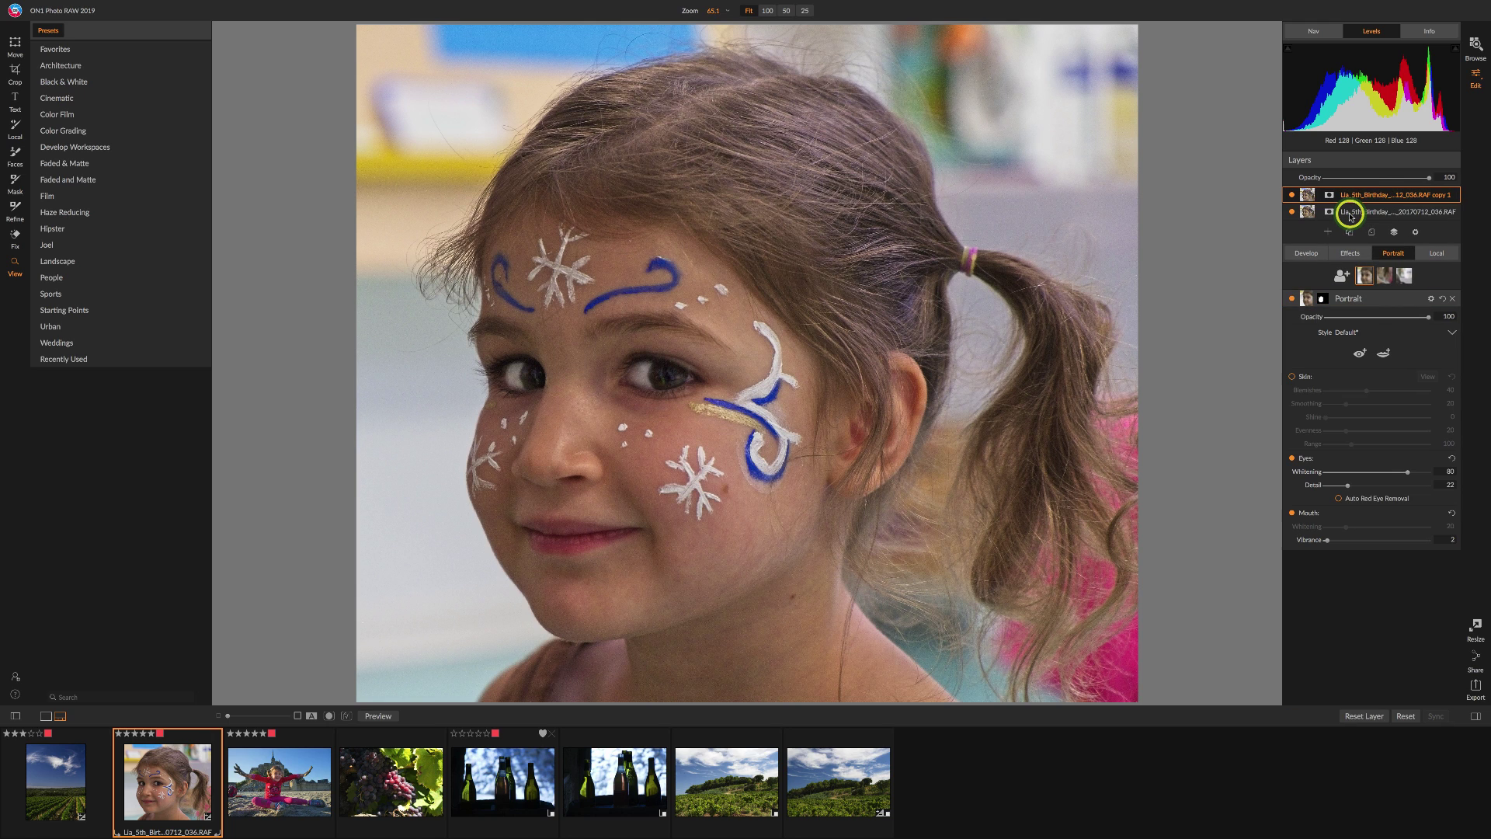
click(1452, 299)
click(1346, 254)
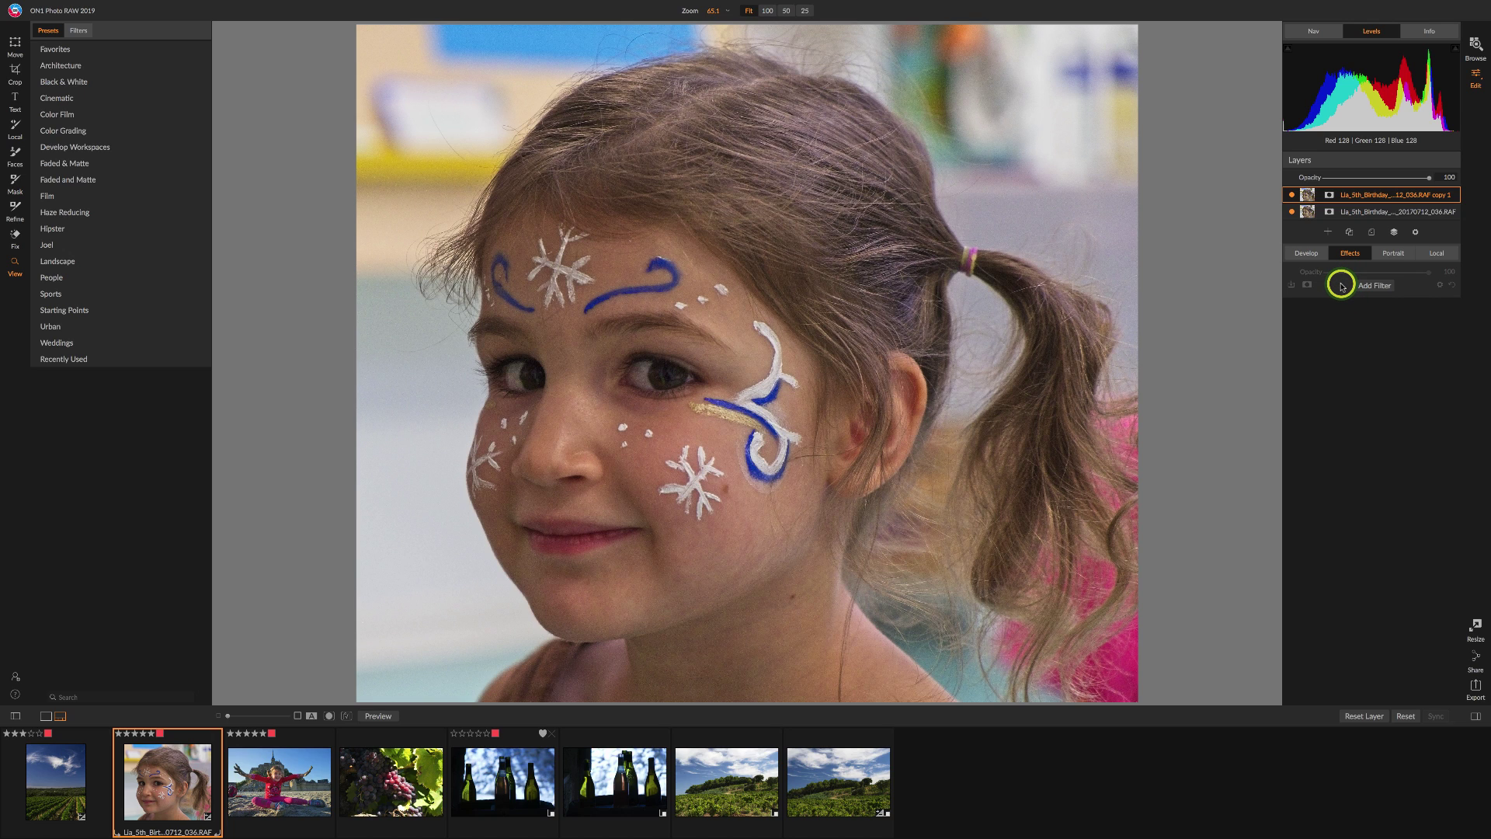